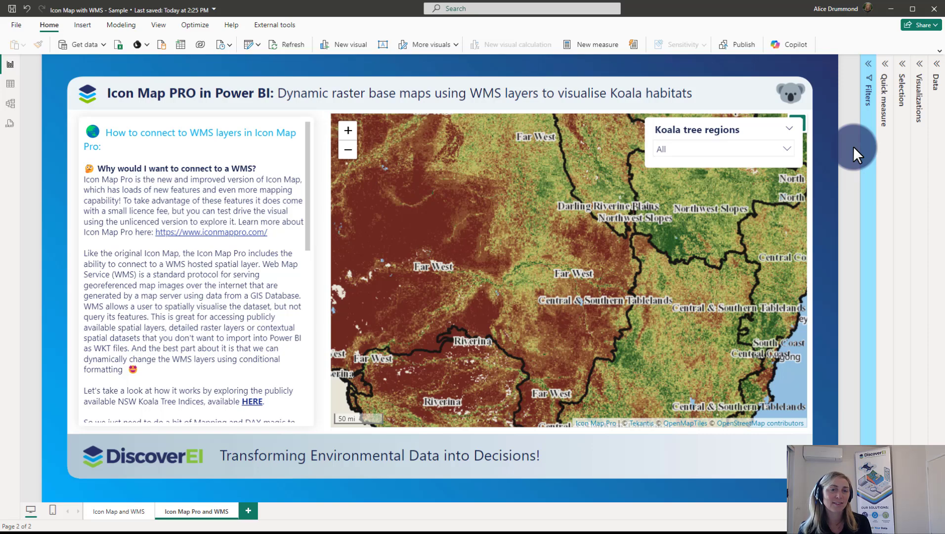
Step: Tick South Coast, Riverina, Northern Tablelands, North West Slopes, North Coast and Koala Modelling Regions in the region slicer
left_click(693, 149)
left_click(676, 184)
left_click(680, 206)
left_click(686, 227)
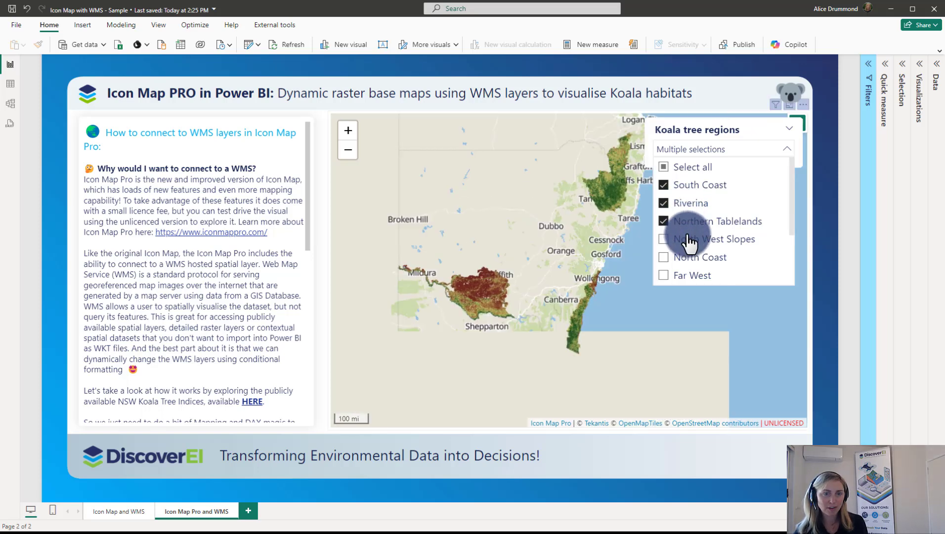
left_click(690, 242)
left_click(685, 257)
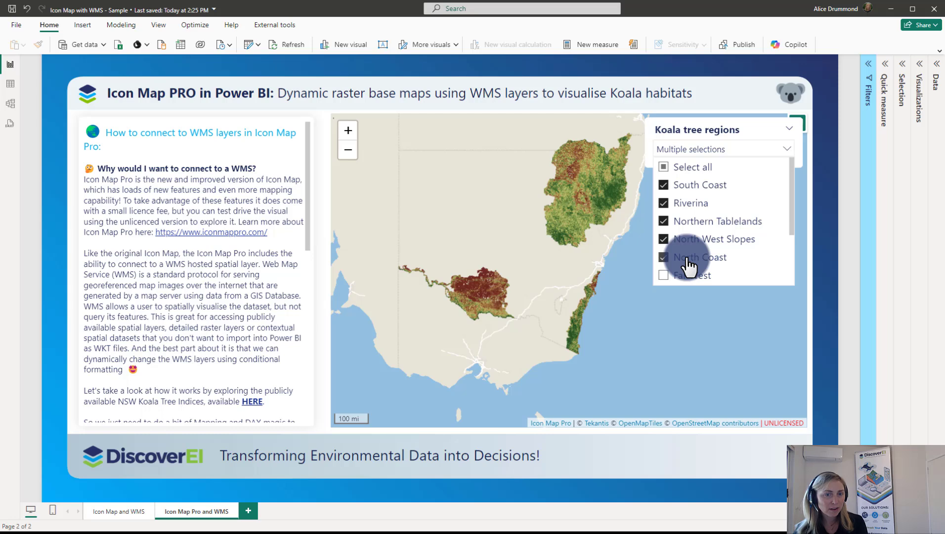
scroll(686, 270, "down", 3)
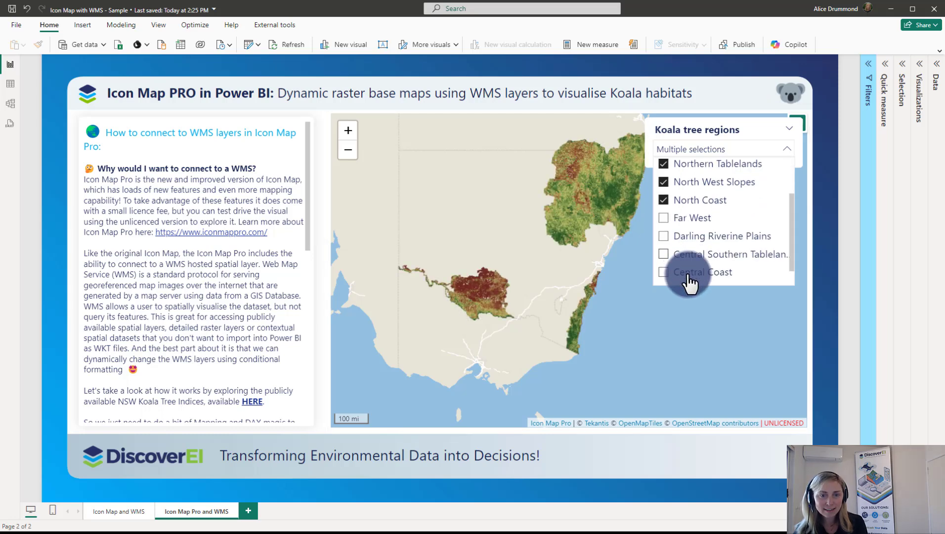
left_click(673, 279)
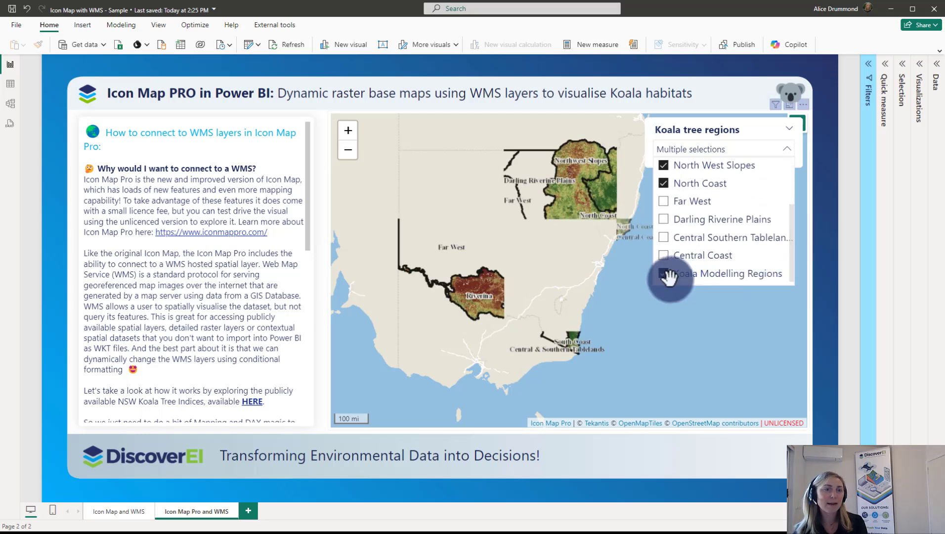
scroll(595, 185, "up", 2)
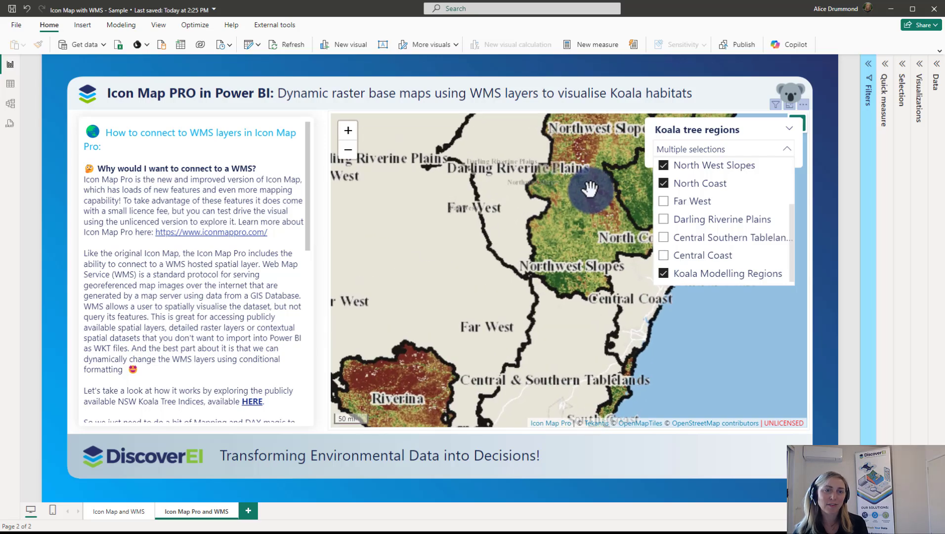
scroll(589, 187, "up", 2)
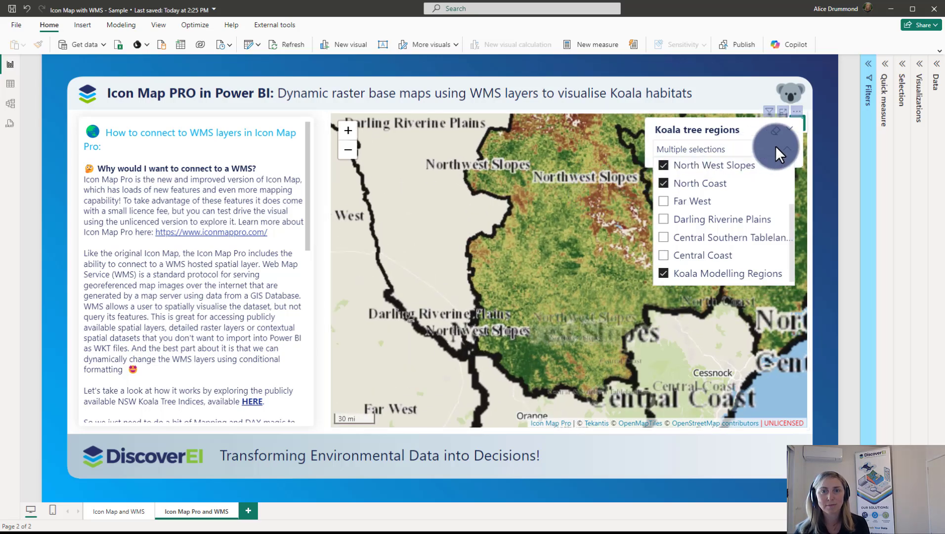
left_click(776, 148)
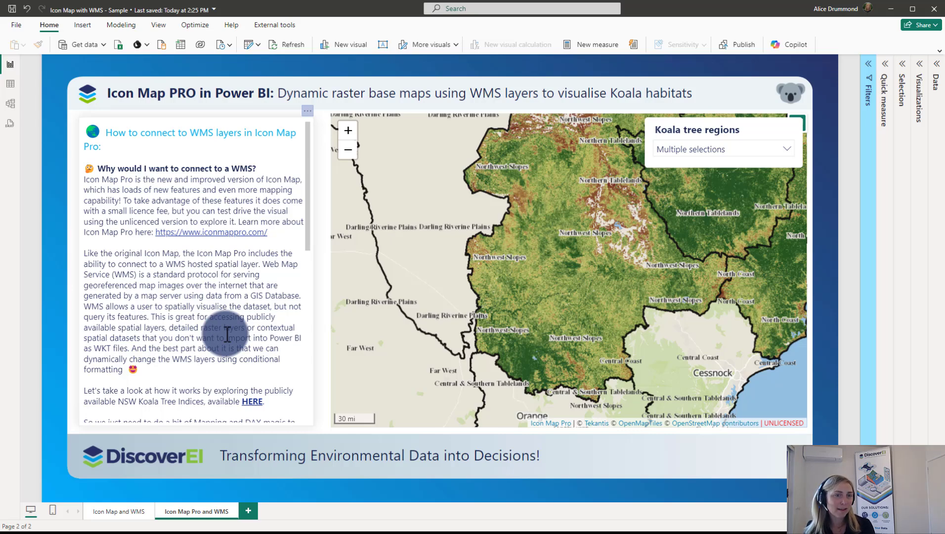
Step: Scroll the text box to the key steps and follow the HERE link to the NSW Koala Tree Indices
scroll(198, 277, "down", 3)
scroll(199, 277, "down", 1)
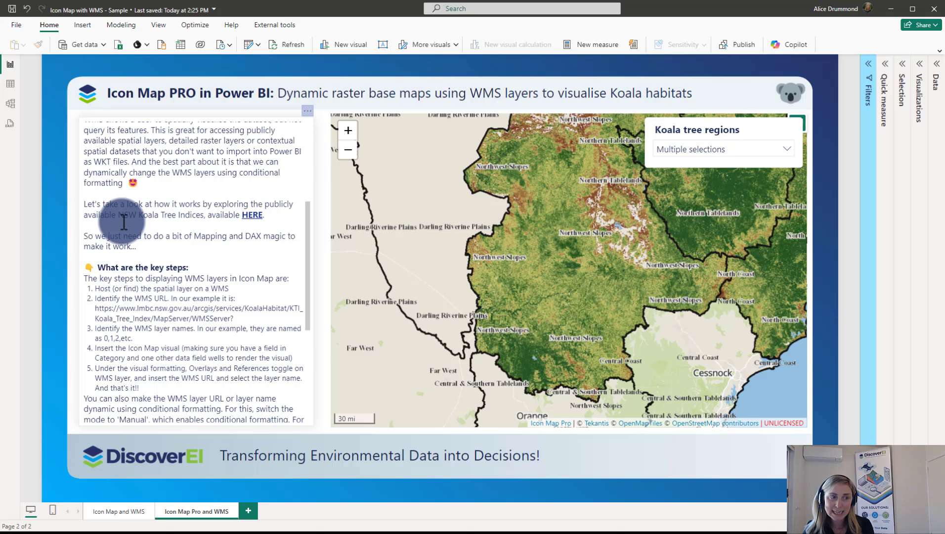
left_click(257, 213, "ctrl")
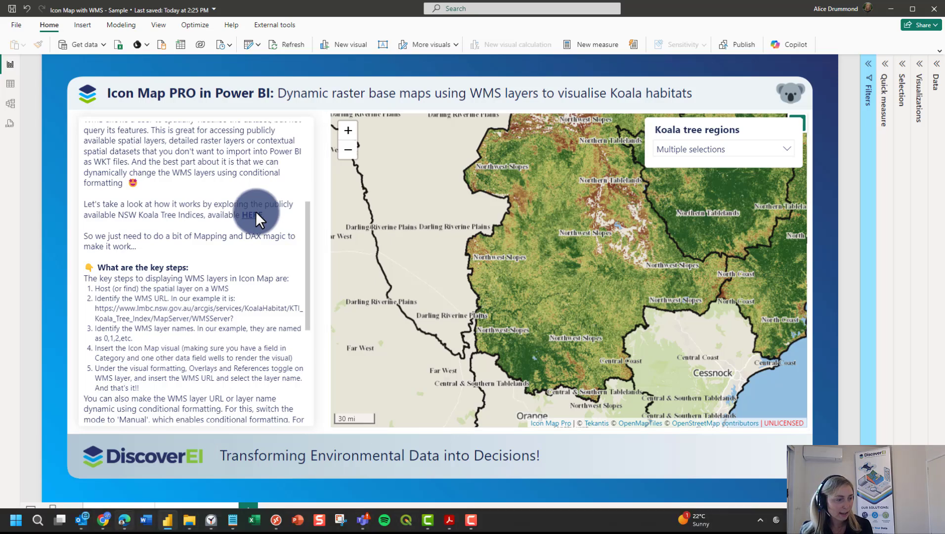
Step: Review the NSW Koala Tree Indices WMS SEED page in maximized Chrome, down to the Map viewer, then minimize the browser
mouse_move(103, 520)
left_click(99, 472)
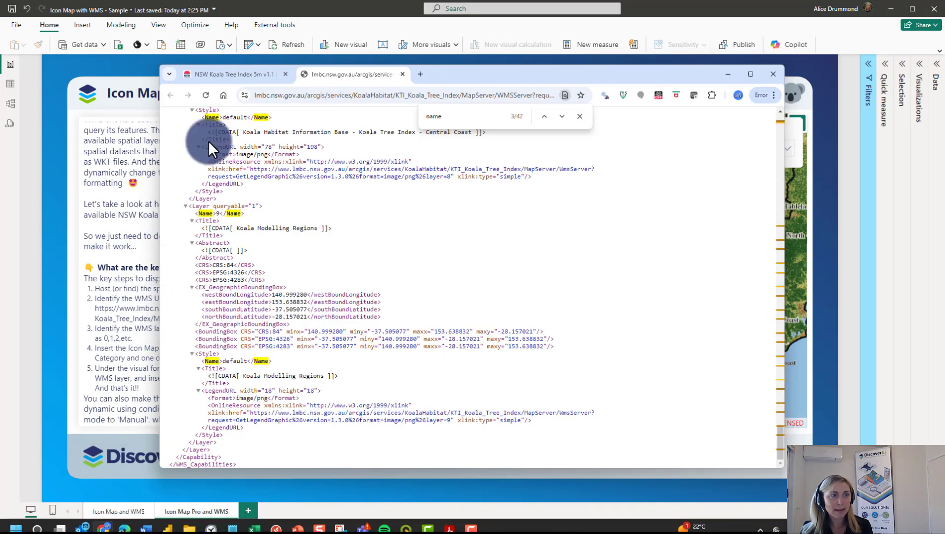
left_click(231, 75)
double_click(457, 69)
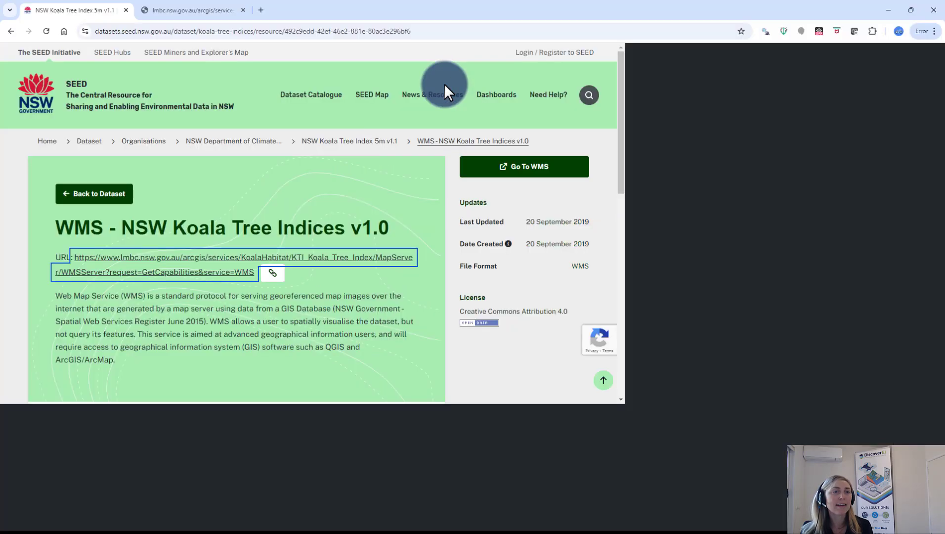
scroll(316, 217, "down", 2)
scroll(317, 225, "down", 3)
scroll(317, 225, "up", 3)
scroll(316, 227, "up", 2)
scroll(316, 227, "down", 4)
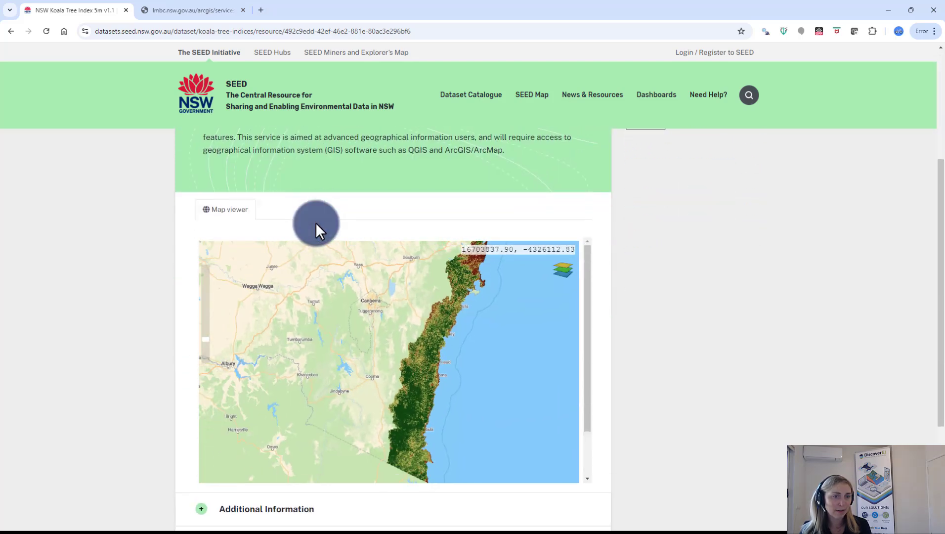
left_click(886, 11)
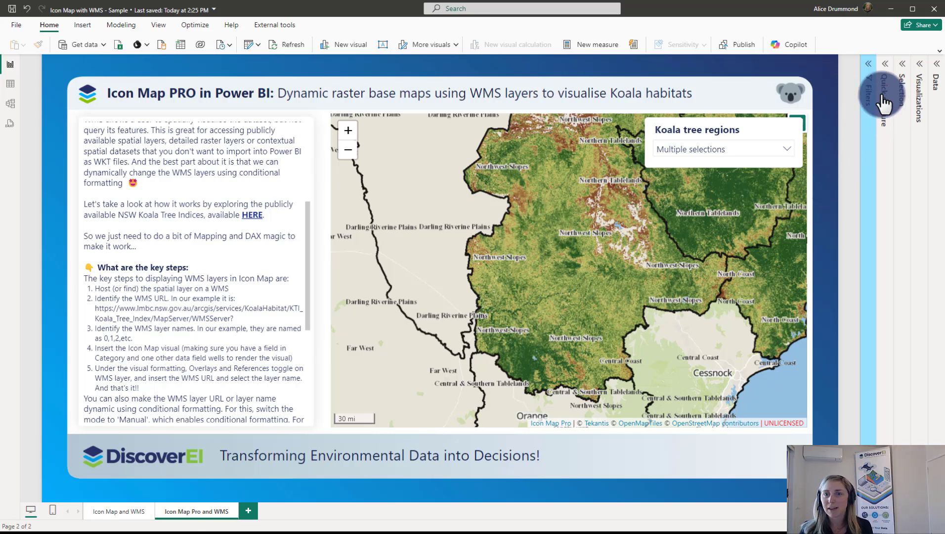
Step: Hide the existing Icon Map Pro visual in the Selection pane and expand Visualizations
left_click(904, 74)
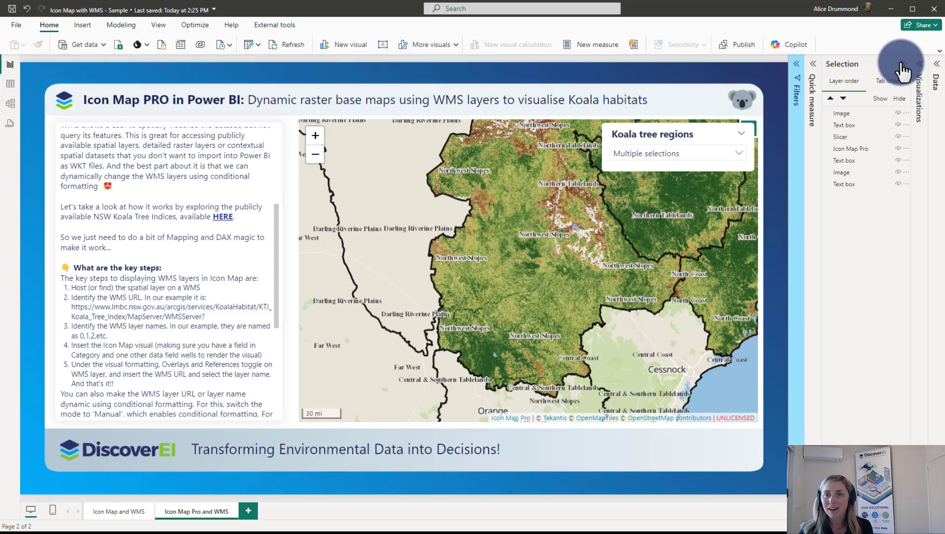
left_click(897, 149)
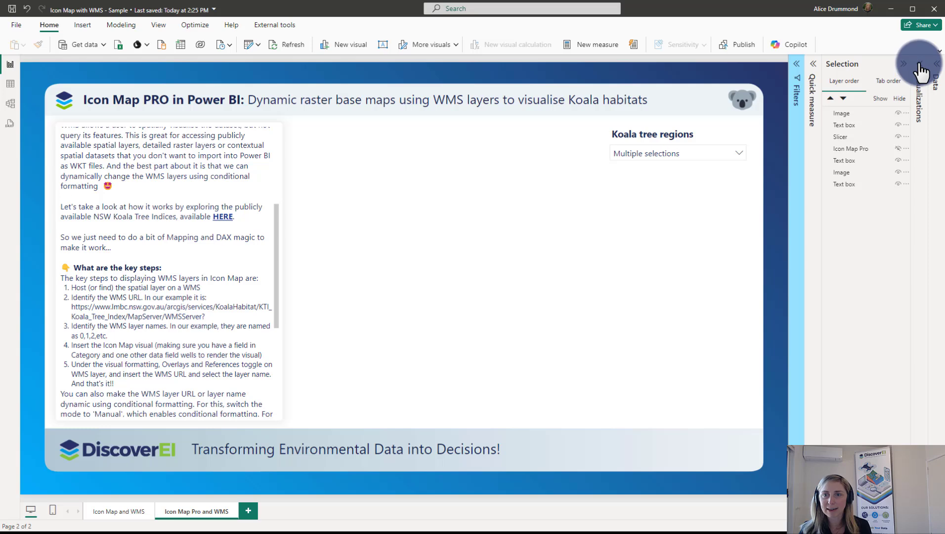
left_click(917, 86)
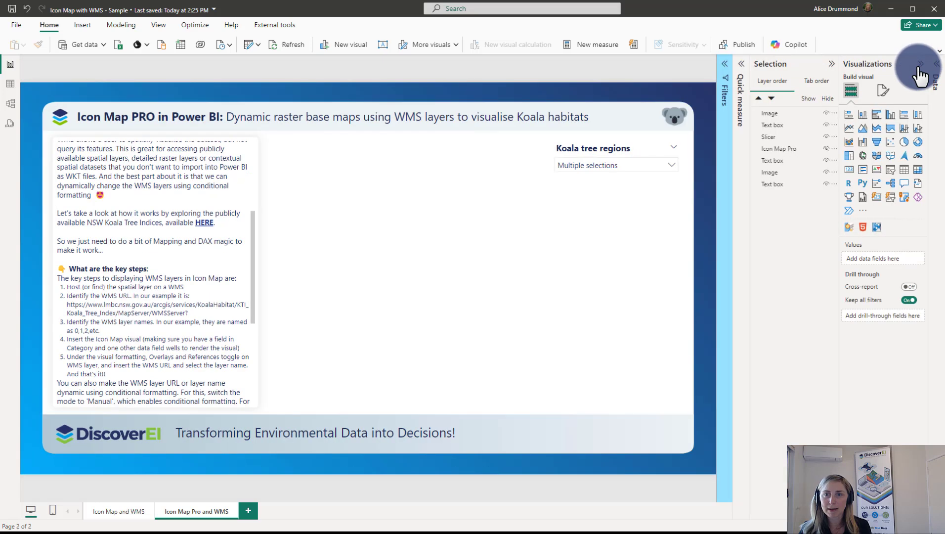
Step: Insert a new Icon Map Pro visual sized to fill the page's right side, and show the Data pane
left_click(877, 229)
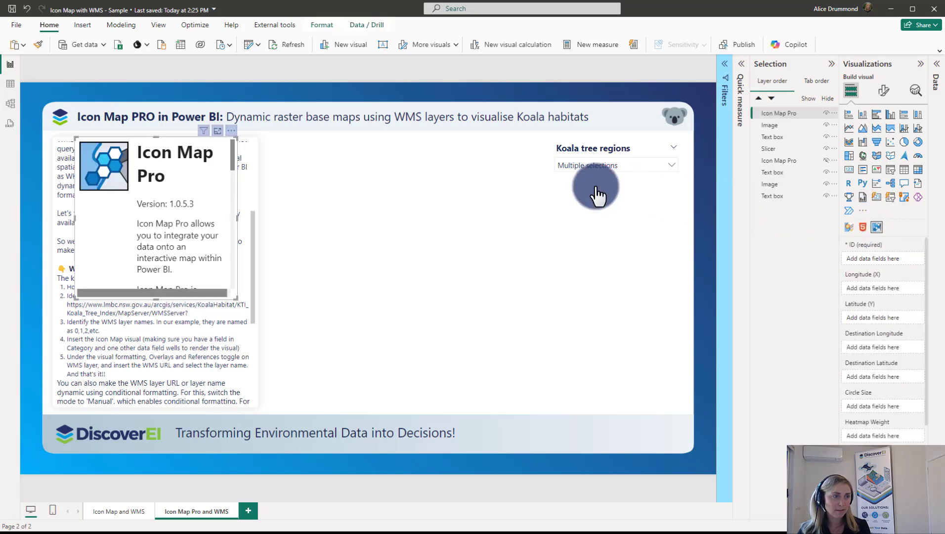
left_click_drag(233, 140, 421, 133)
left_click_drag(426, 298, 684, 403)
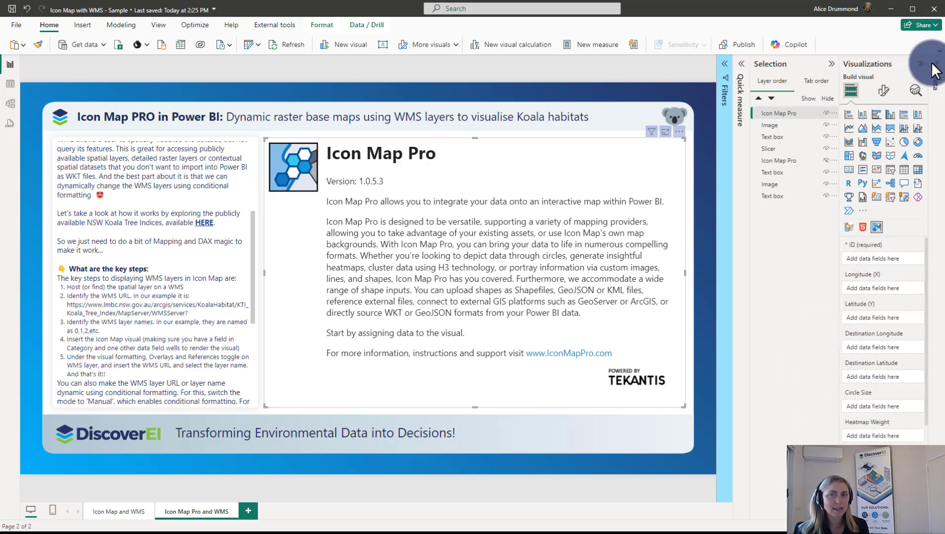
left_click(832, 63)
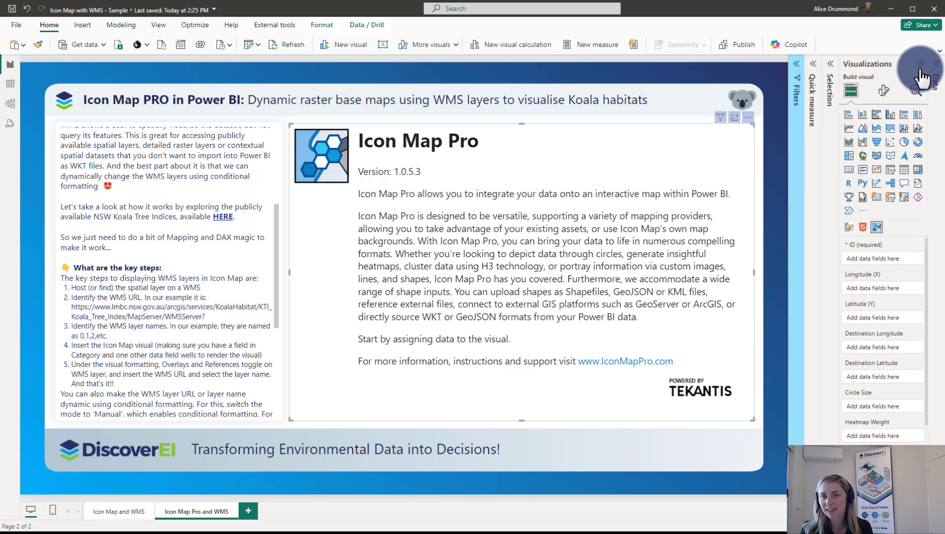
left_click(934, 74)
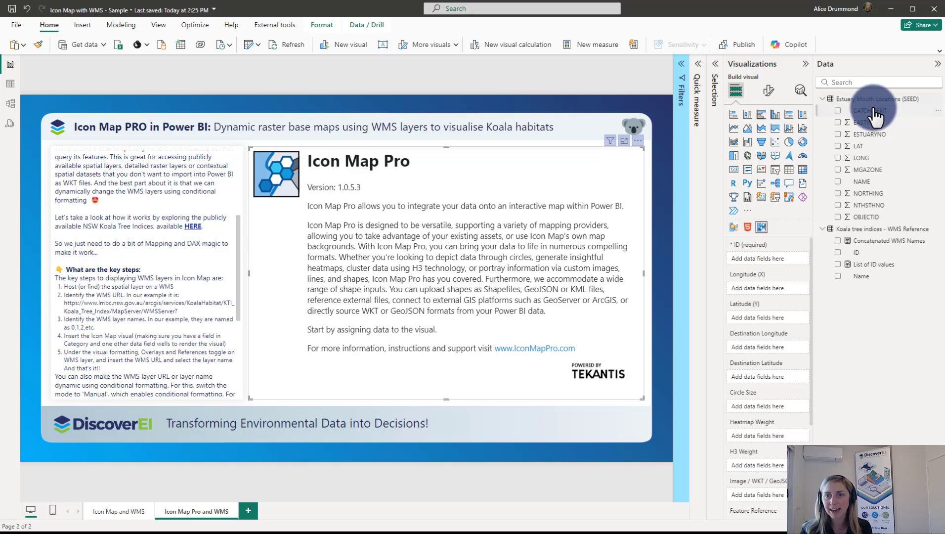
Step: Put CATCHMENT in the ID well and Count of CATCHMENT in Circle Size, then zoom the map to NSW
left_click_drag(874, 116, 781, 249)
left_click_drag(871, 118, 763, 410)
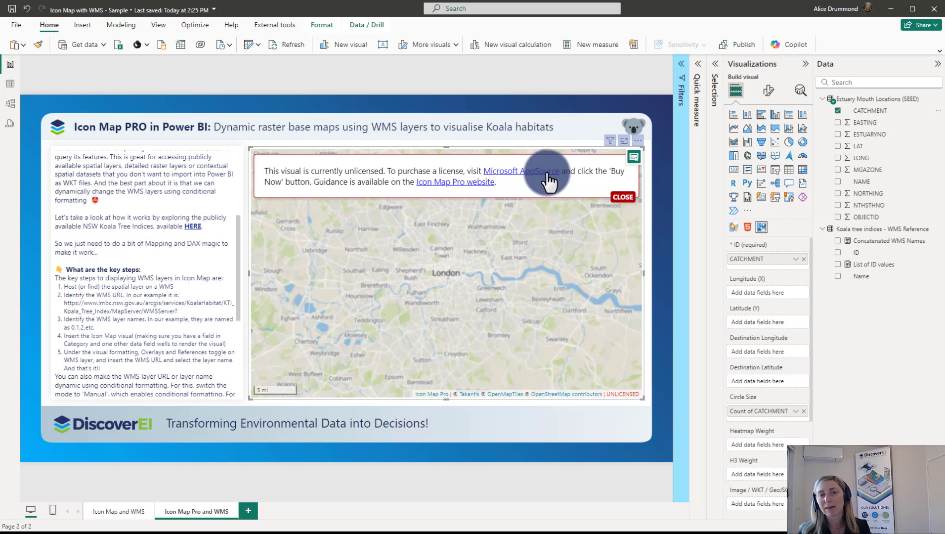
left_click(622, 197)
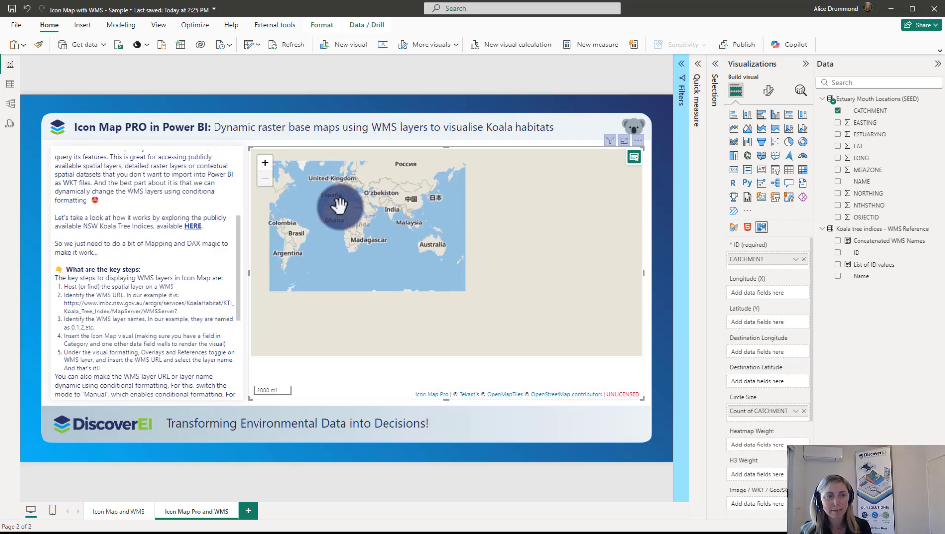
scroll(464, 189, "up", 4)
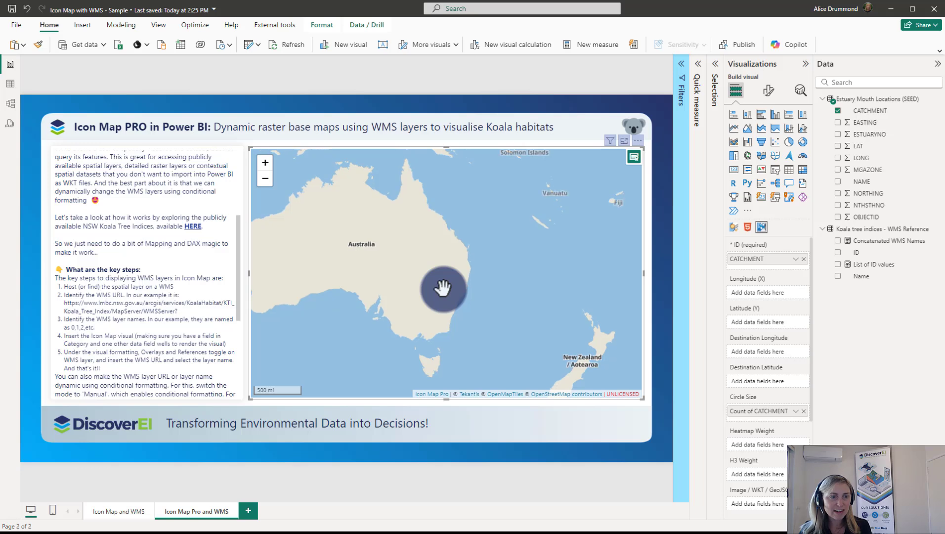
scroll(442, 288, "up", 4)
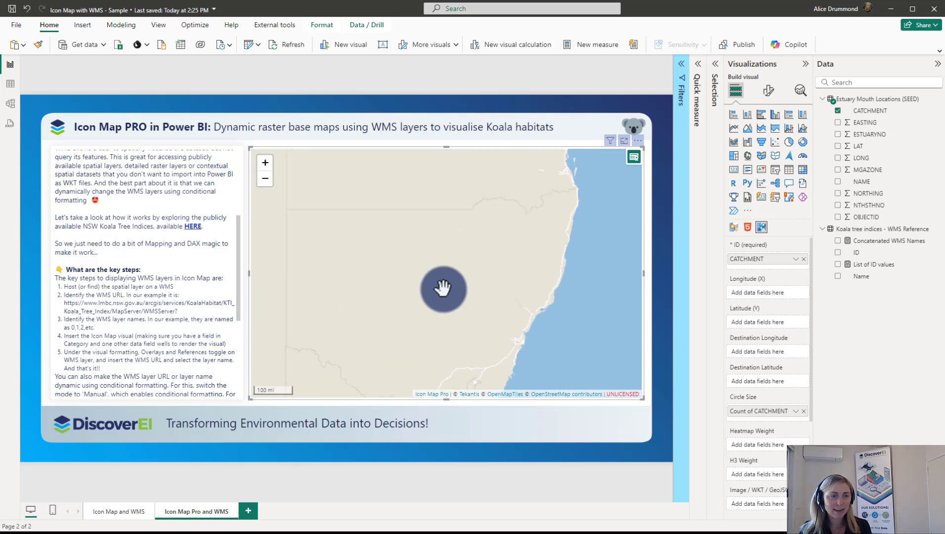
left_click(768, 92)
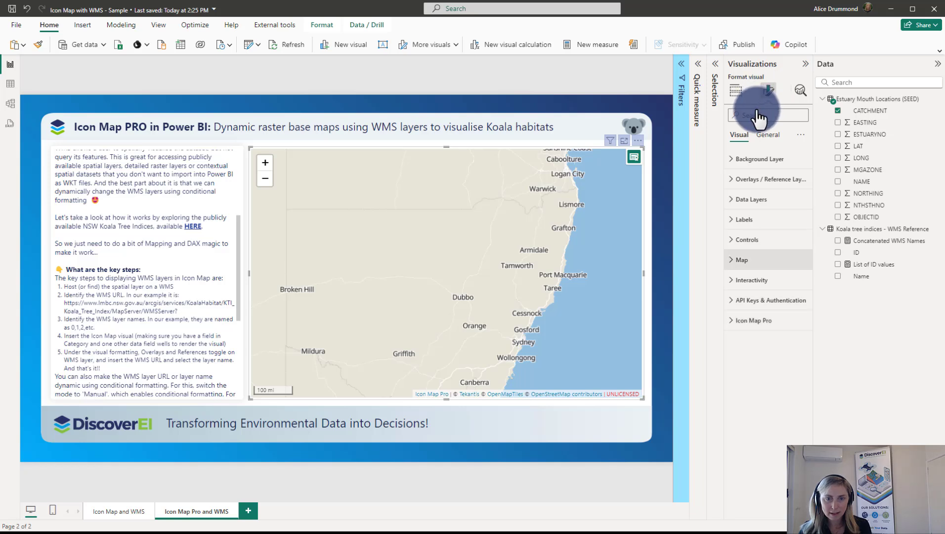
Step: Turn Auto Zoom off and frame the map on NSW (latitude -32.444, longitude 148.117, zoom 6)
left_click(755, 116)
type("zoom")
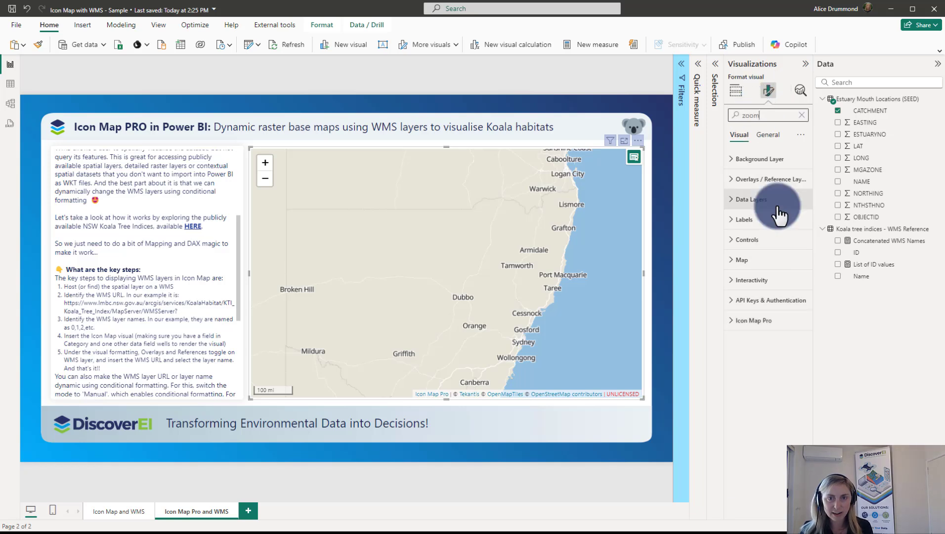
scroll(776, 205, "down", 3)
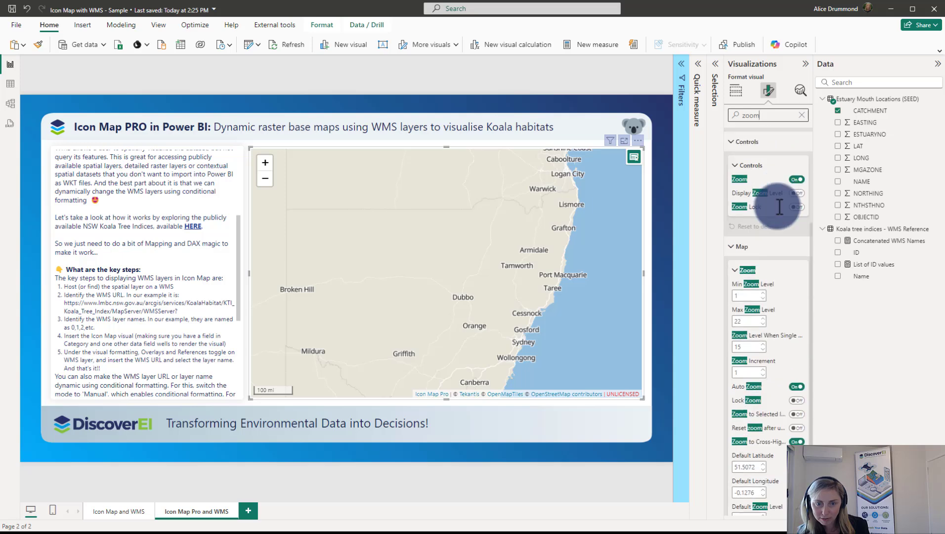
left_click(801, 356)
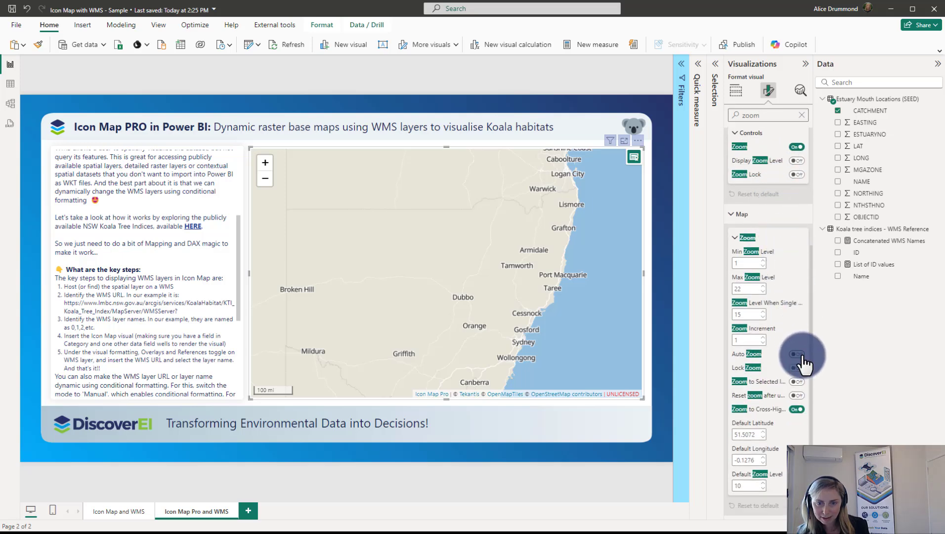
left_click_drag(561, 332, 552, 302)
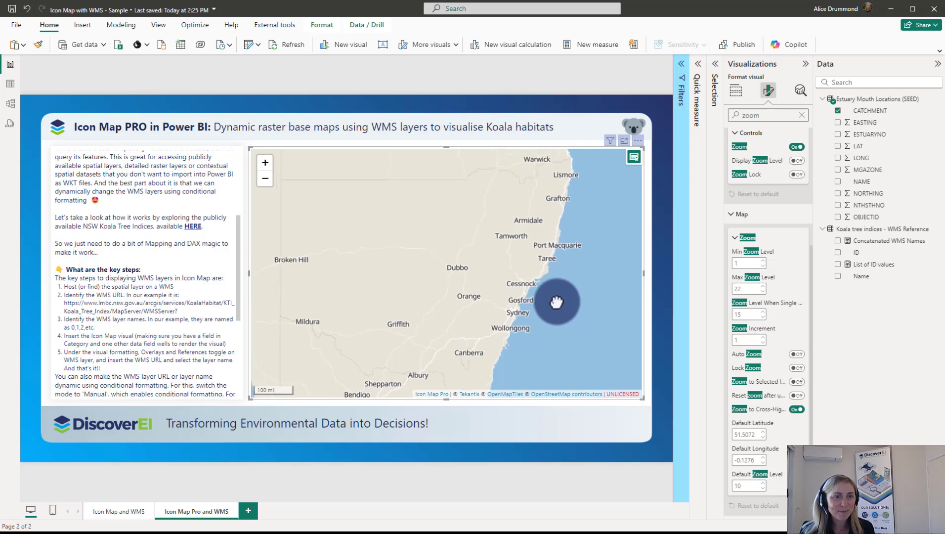
left_click(657, 267)
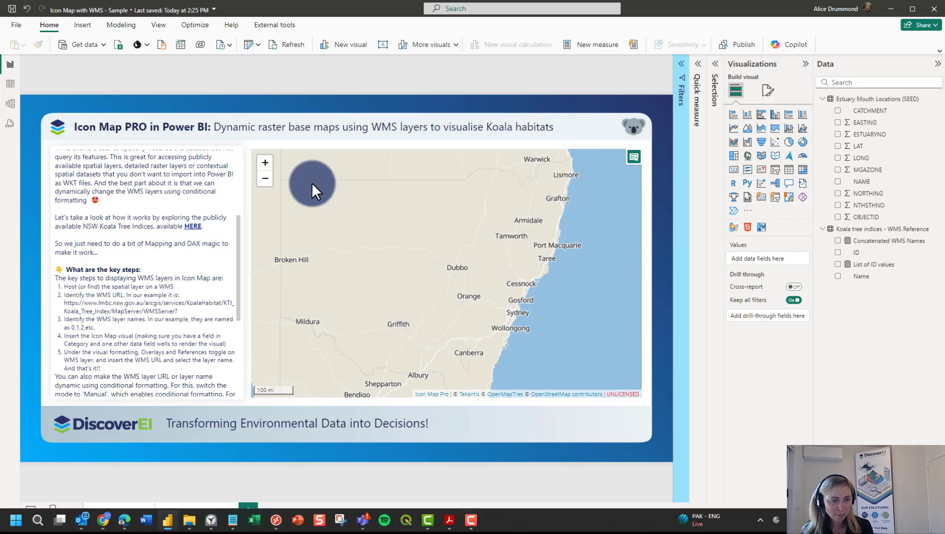
Step: Open the Koala Tree Index WMS capabilities XML from the SEED page and select its WmsServer address
mouse_move(103, 519)
left_click(104, 482)
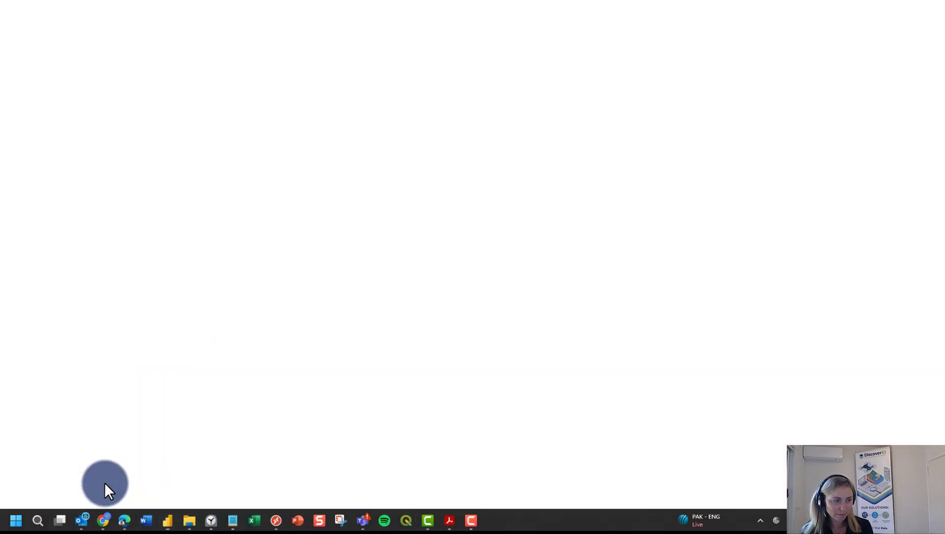
scroll(104, 482, "up", 3)
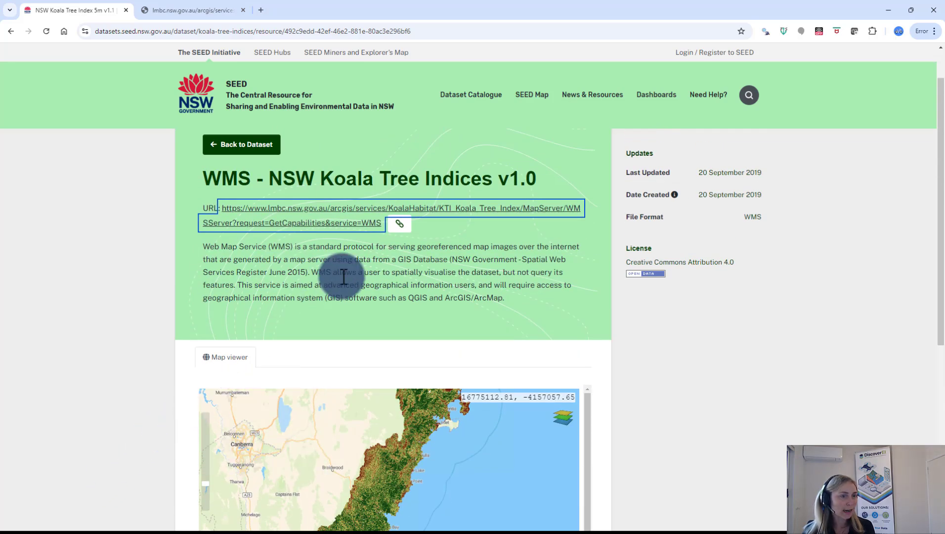
left_click(306, 210)
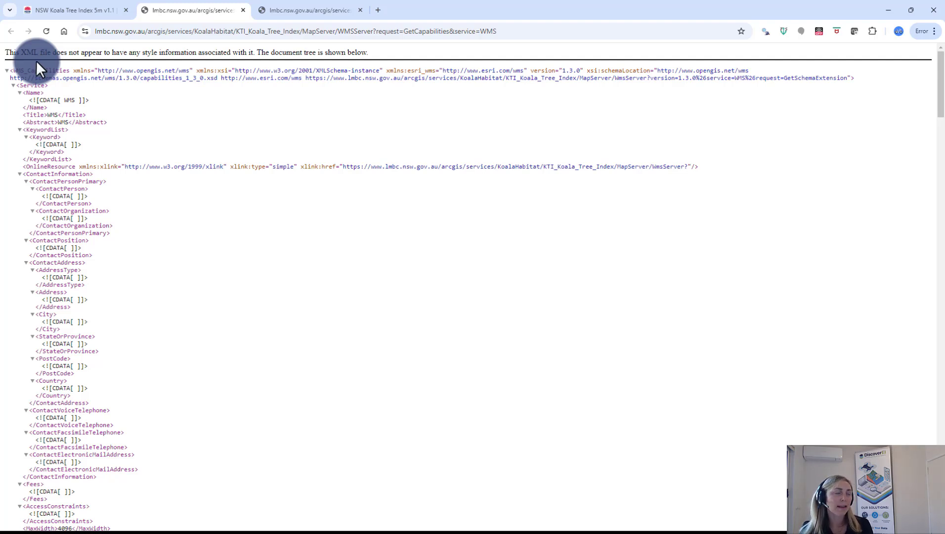
key("ctrl+Tab")
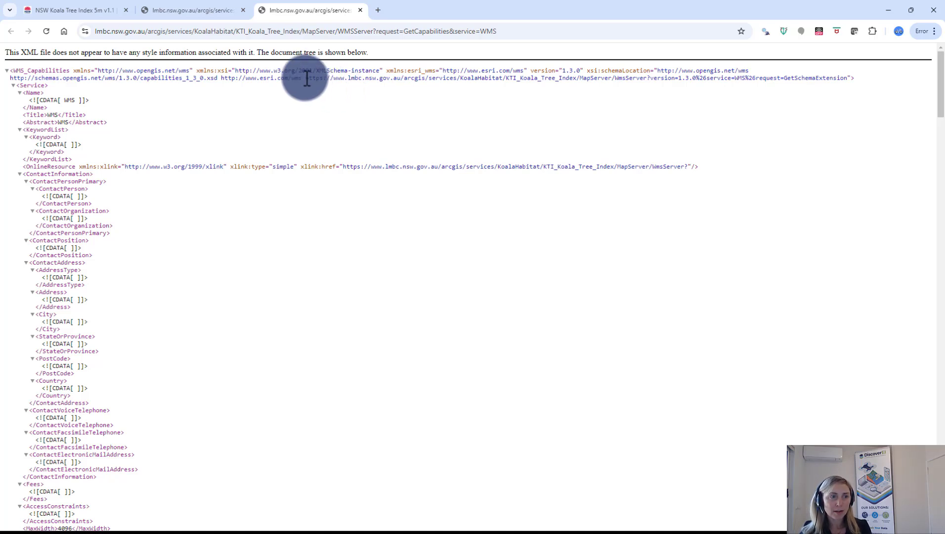
left_click_drag(305, 78, 652, 84)
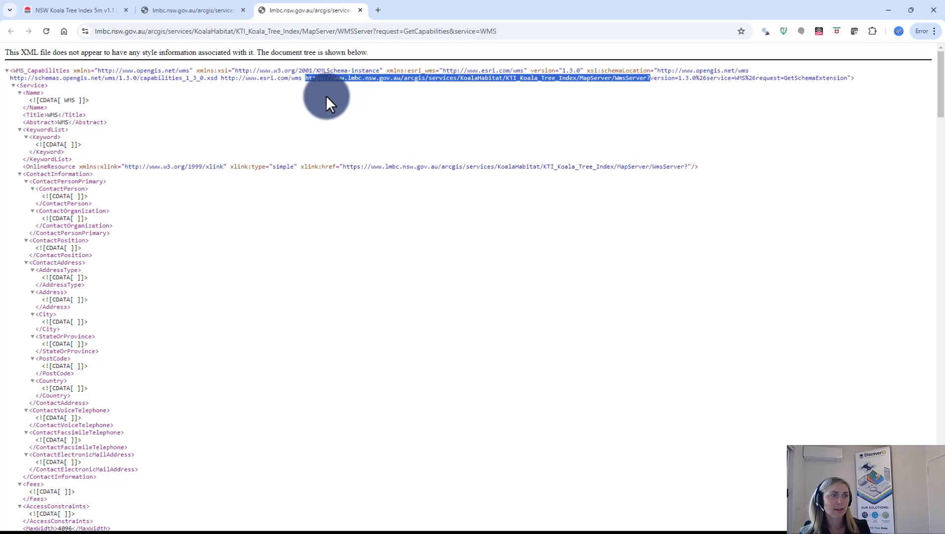
key("alt+Tab")
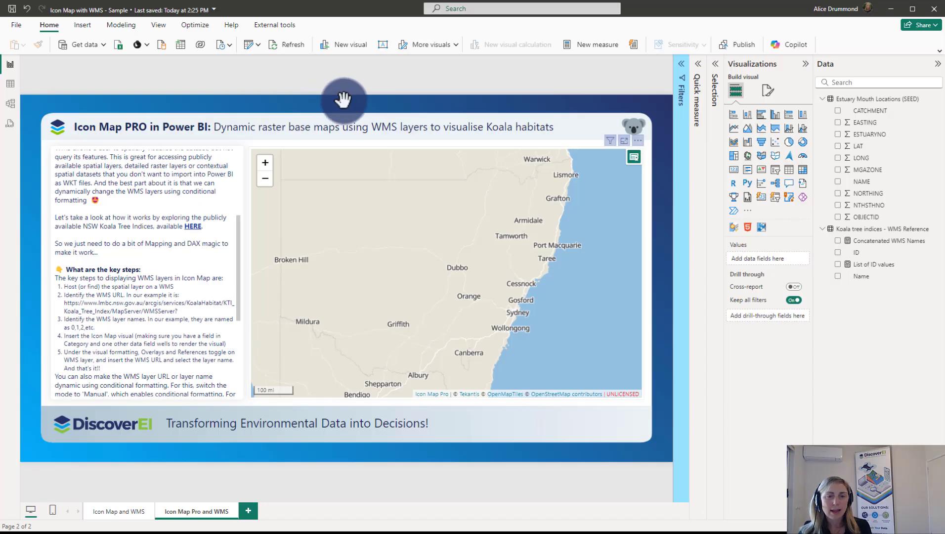
Step: Switch on the map's WMS Layer overlay and paste the Koala Tree Index WmsServer address as WMS Server URL
left_click(642, 181)
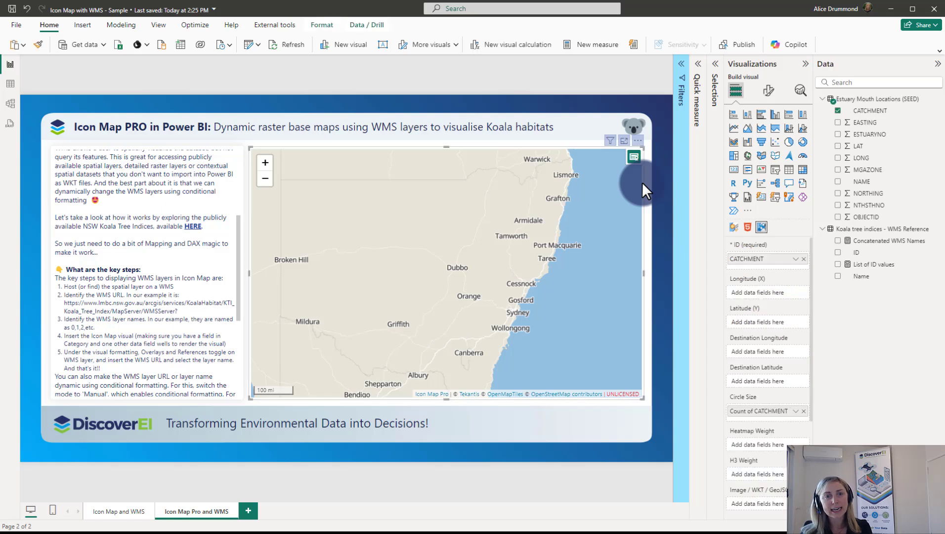
left_click(769, 92)
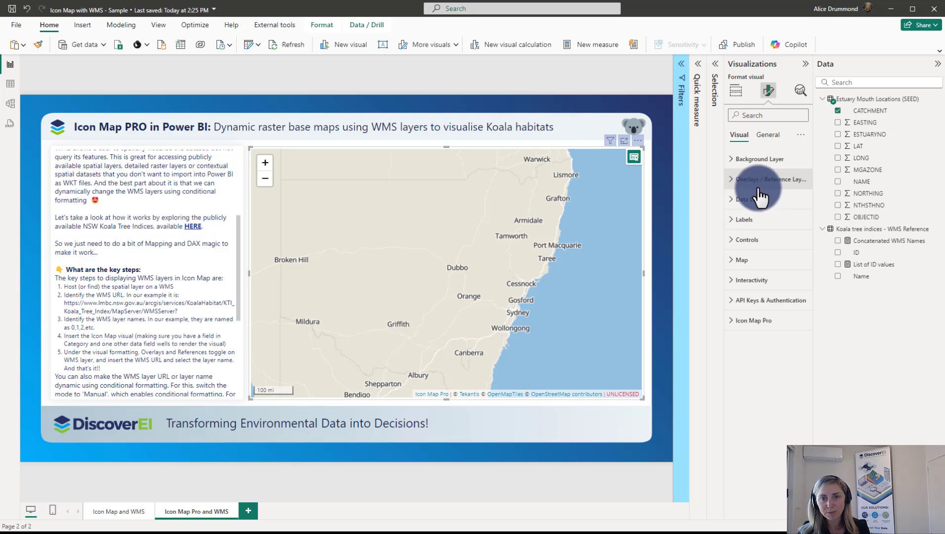
left_click(741, 180)
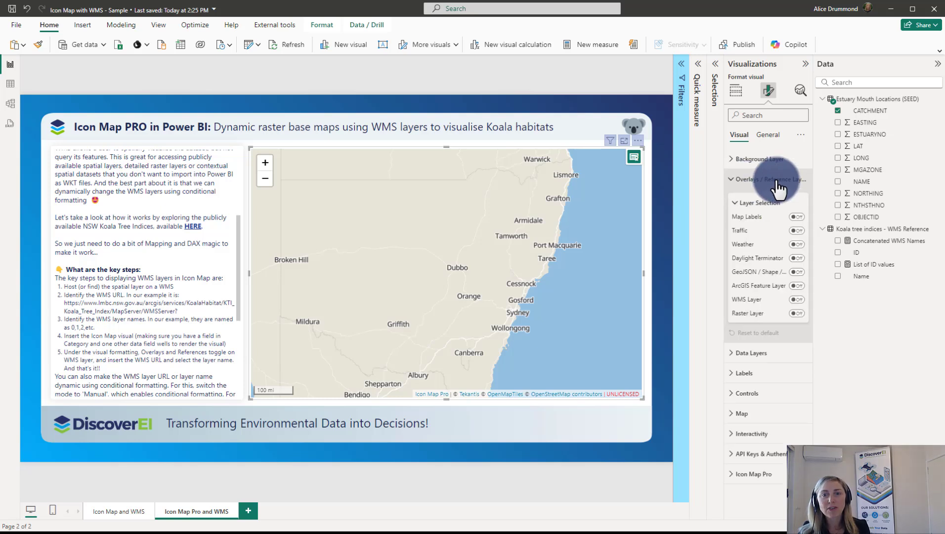
left_click(796, 299)
left_click(751, 336)
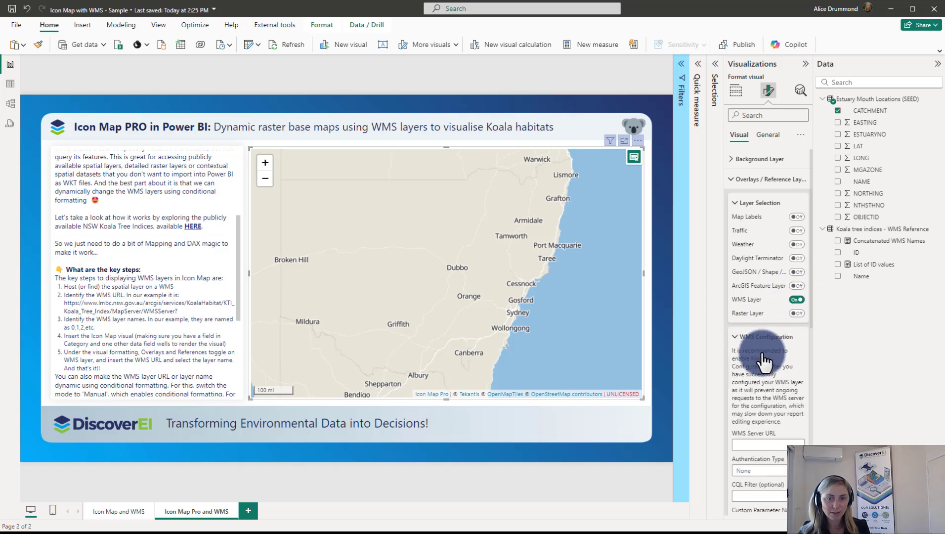
scroll(768, 356, "down", 1)
scroll(769, 356, "down", 2)
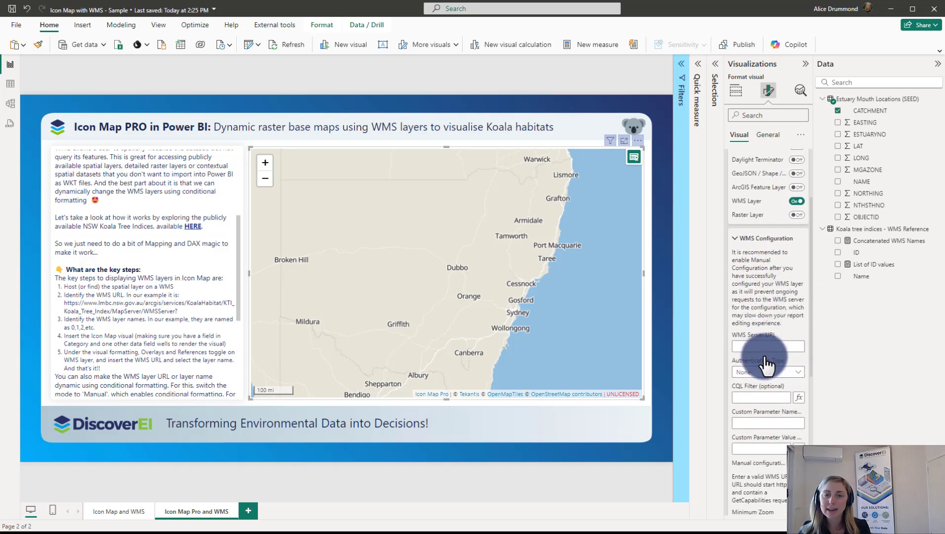
left_click(749, 349)
key("ctrl+v")
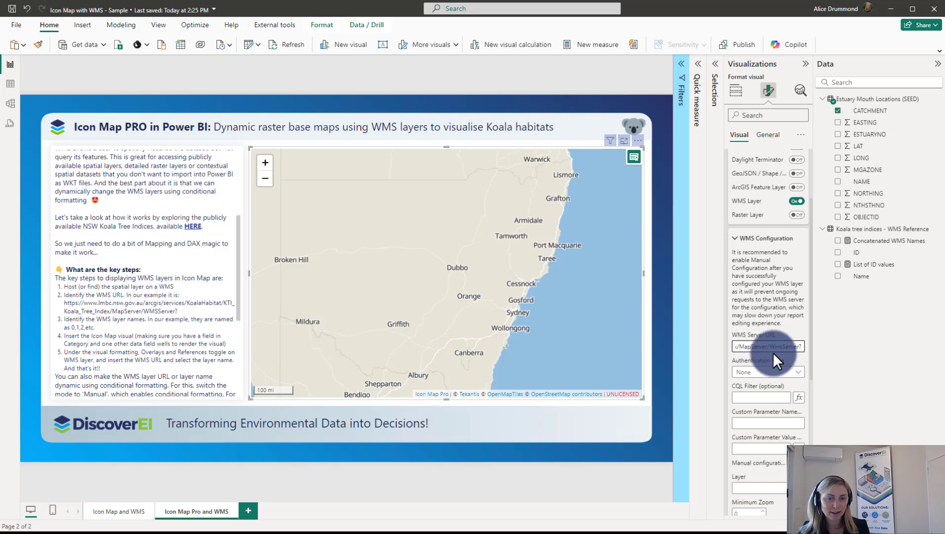
scroll(773, 352, "down", 3)
Step: Try several Koala Tree Index WMS layers, settling on Far West as a raster over western NSW
left_click(798, 391)
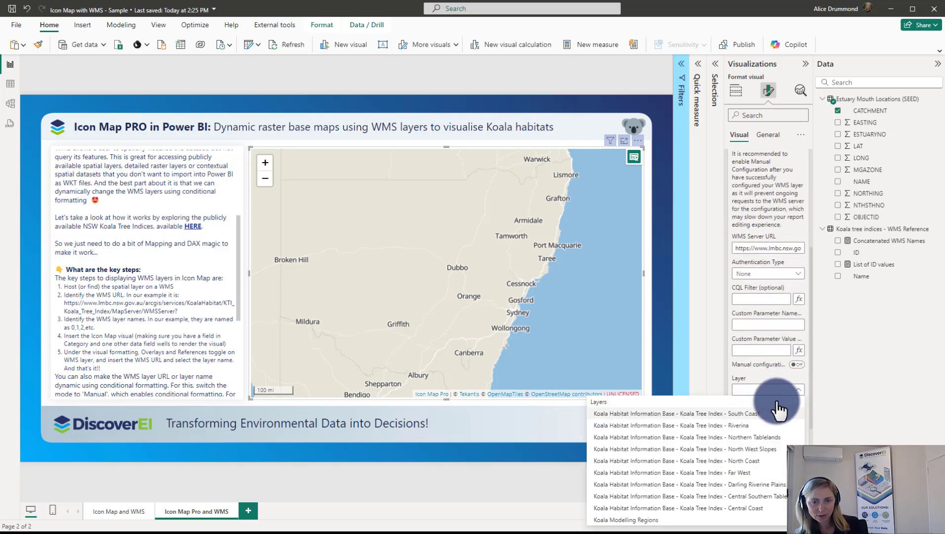
left_click(738, 419)
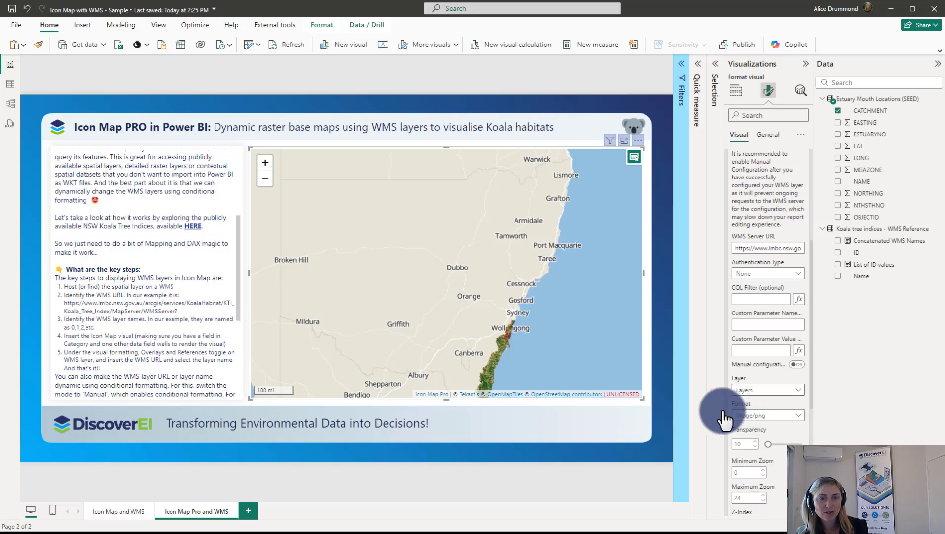
left_click_drag(627, 384, 586, 279)
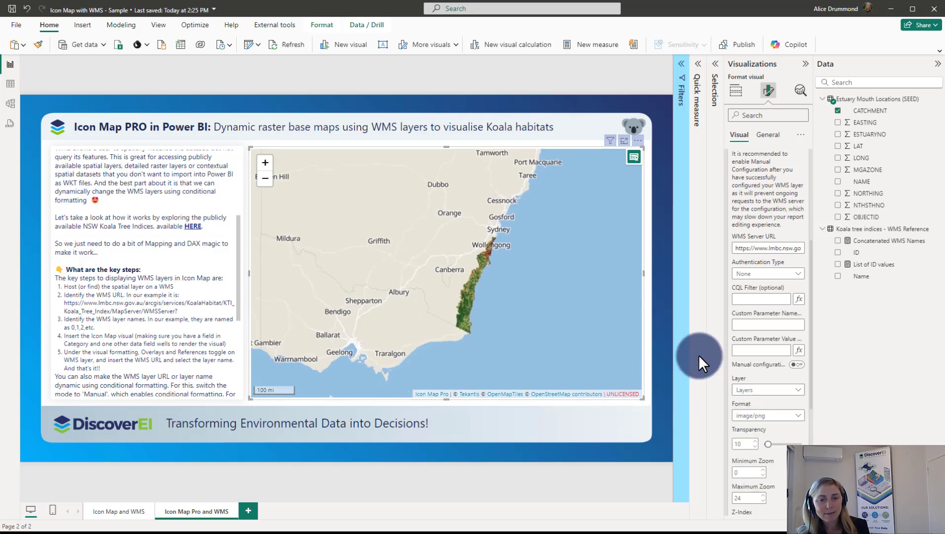
left_click(771, 391)
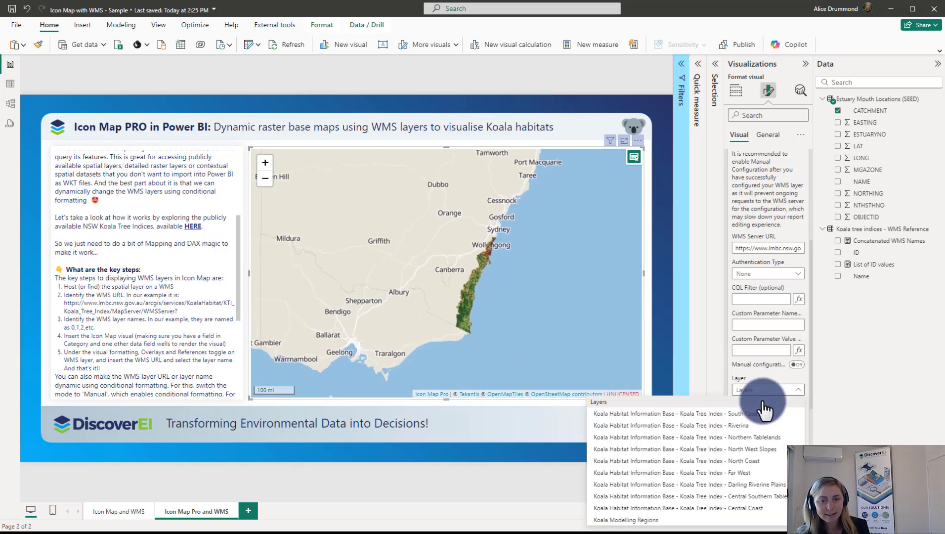
left_click(716, 484)
left_click_drag(521, 258, 544, 358)
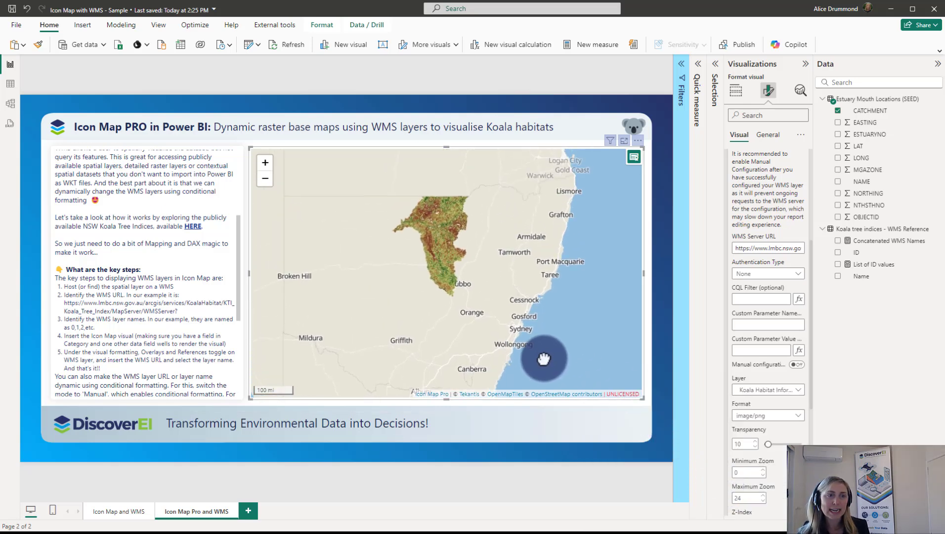
left_click(744, 393)
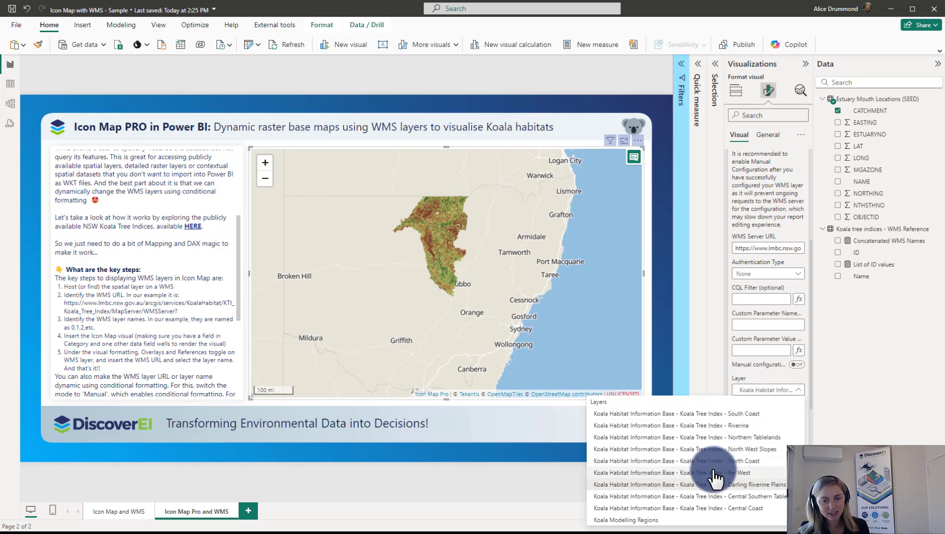
left_click(663, 437)
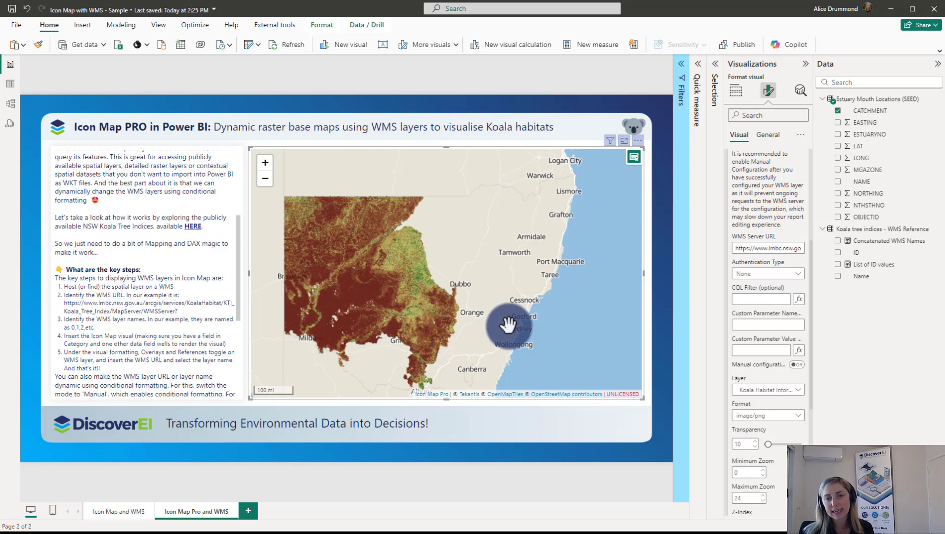
left_click(766, 390)
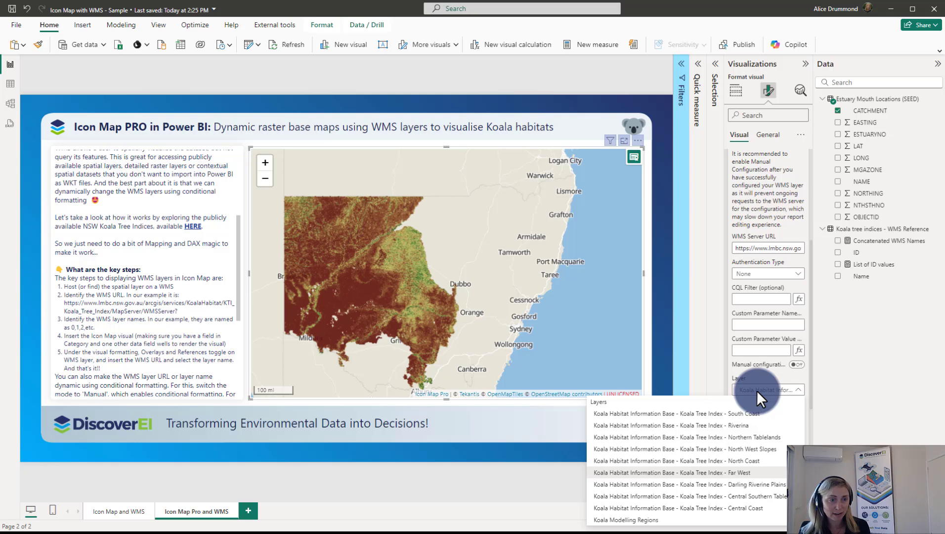
left_click(756, 391)
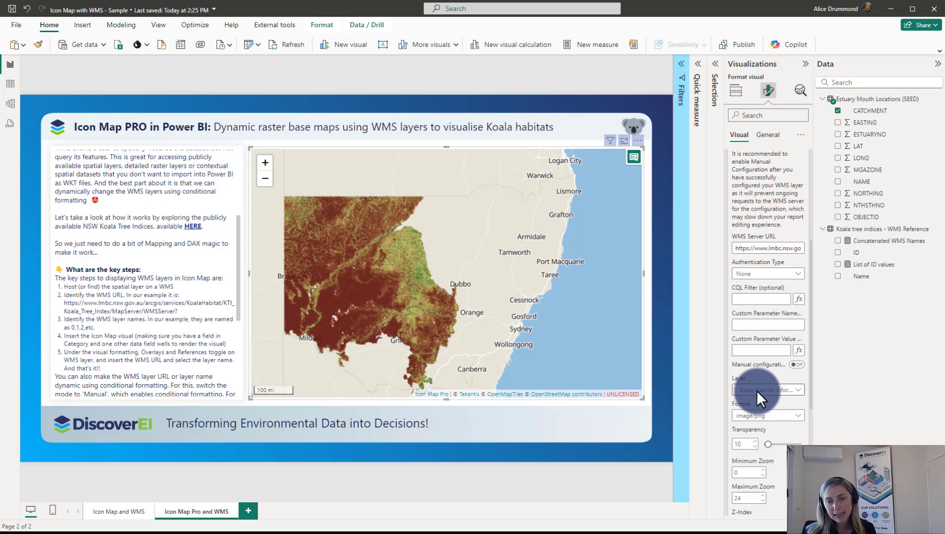
Step: Switch the map's WMS layer to manual and change its value from 5 to 4
left_click(797, 365)
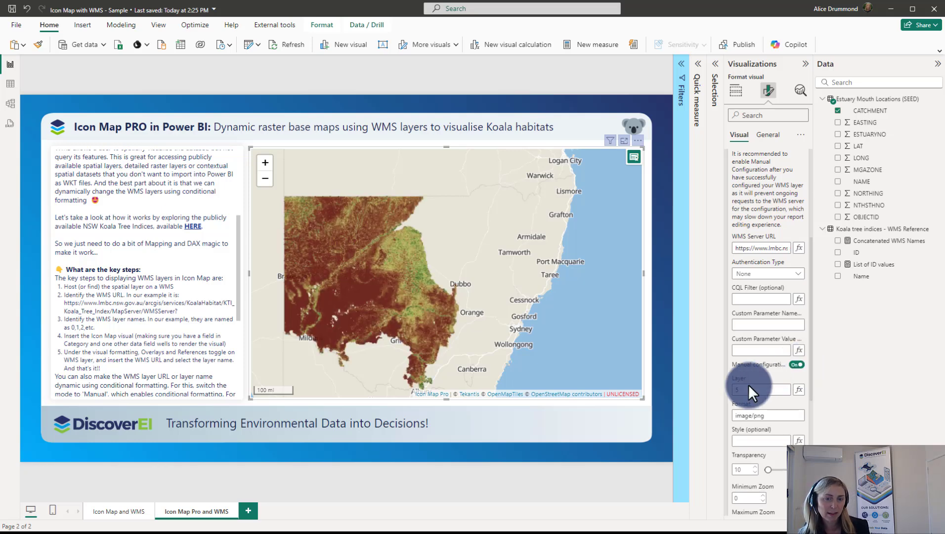
scroll(749, 384, "down", 1)
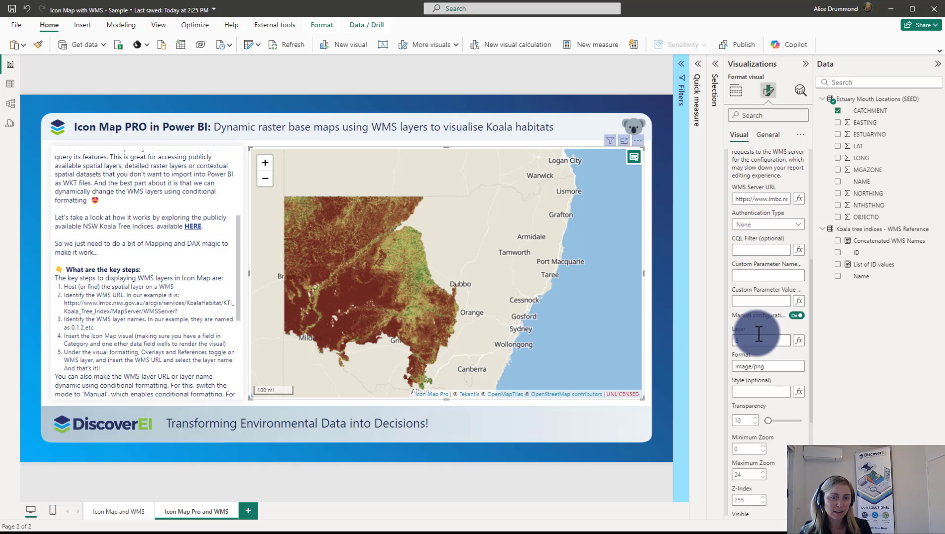
double_click(736, 340)
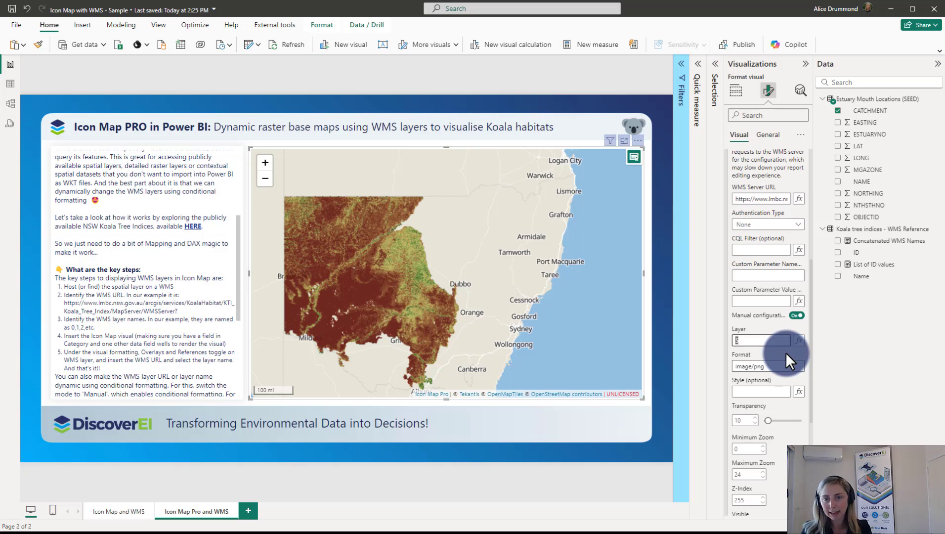
left_click_drag(744, 340, 702, 336)
key("BackSpace")
type("4")
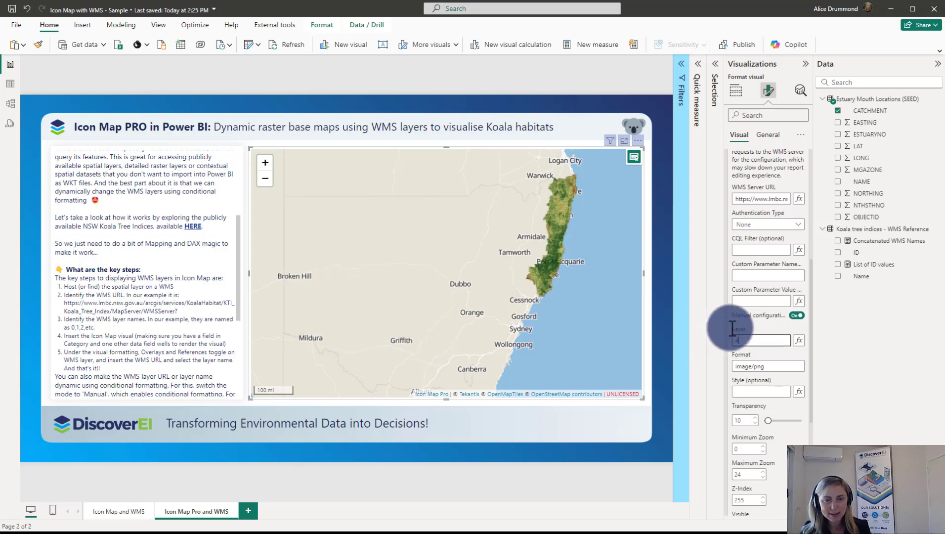
key("alt+Tab")
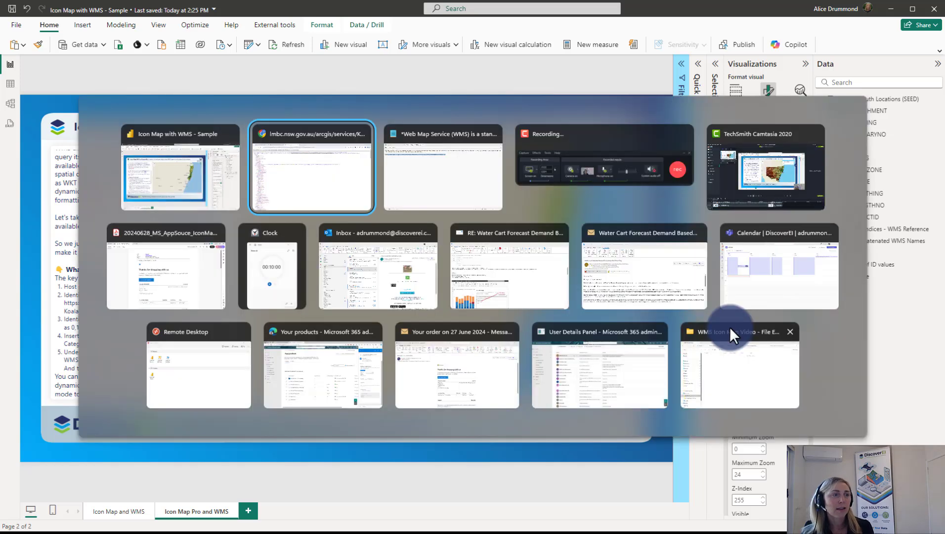
Step: Search the WMS GetCapabilities XML for 'name' to reach the layer entries
left_click(729, 327)
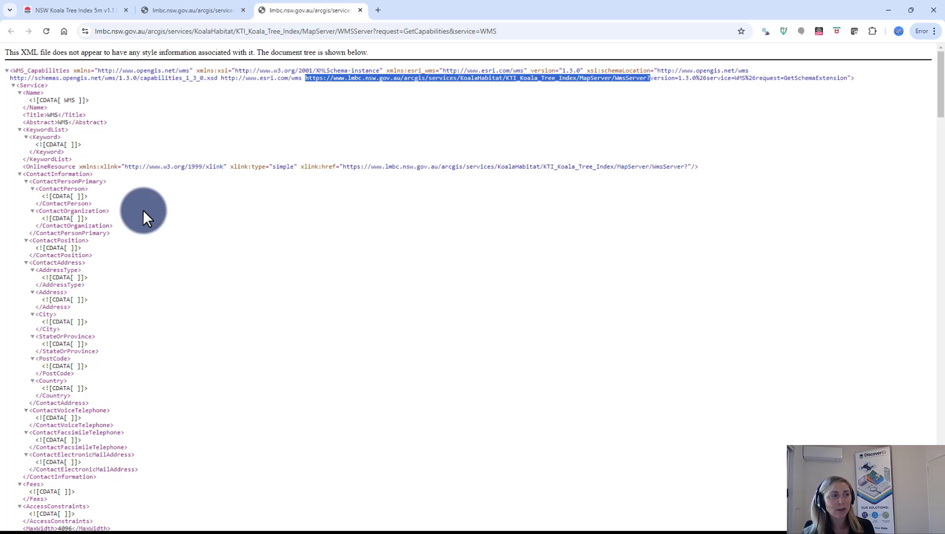
scroll(114, 251, "down", 5)
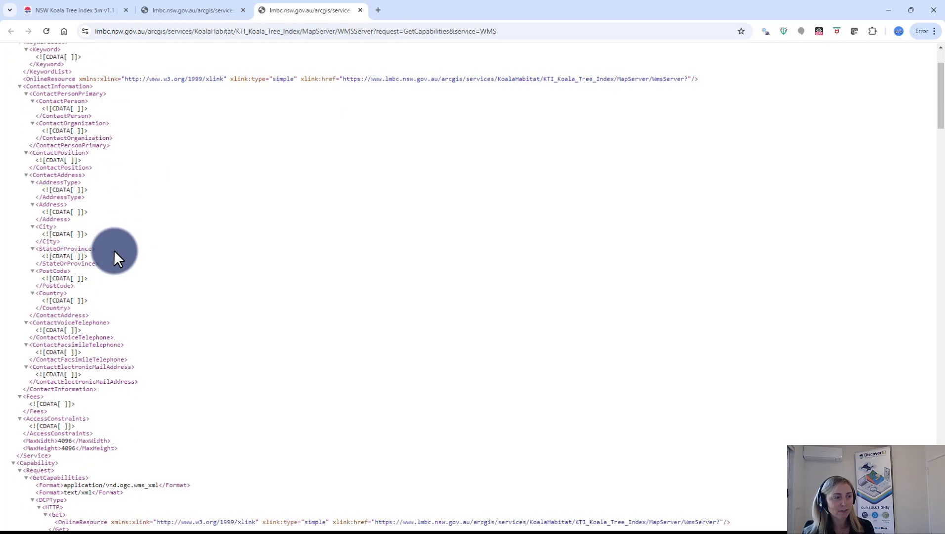
scroll(113, 251, "down", 3)
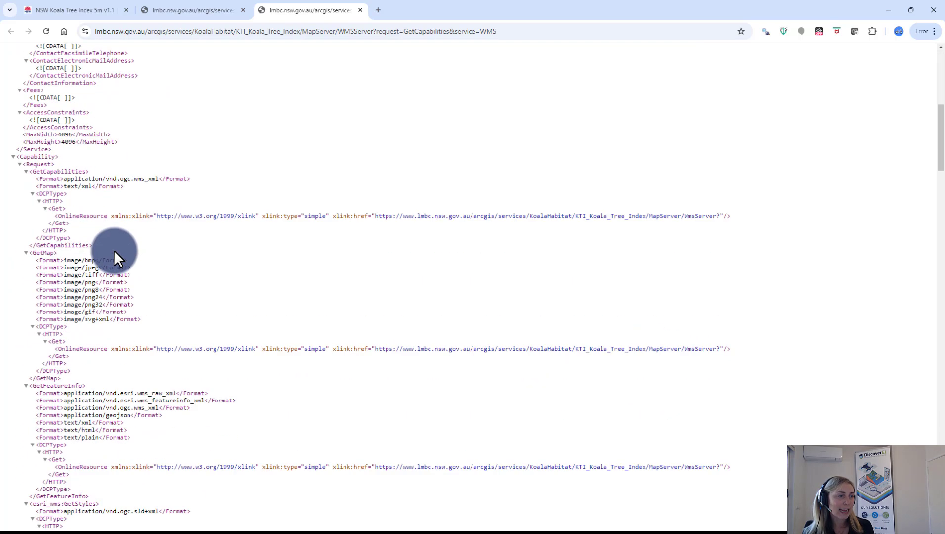
key("ctrl+f")
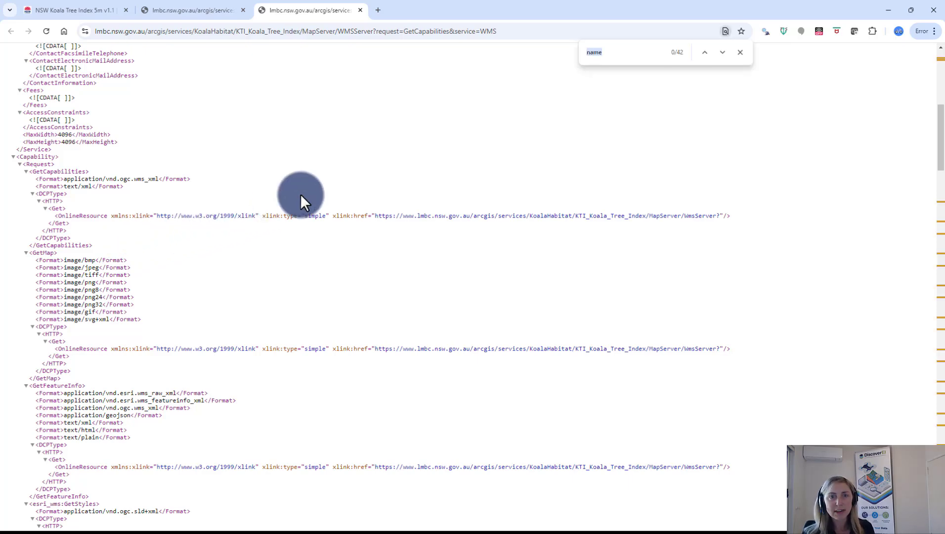
left_click(722, 52)
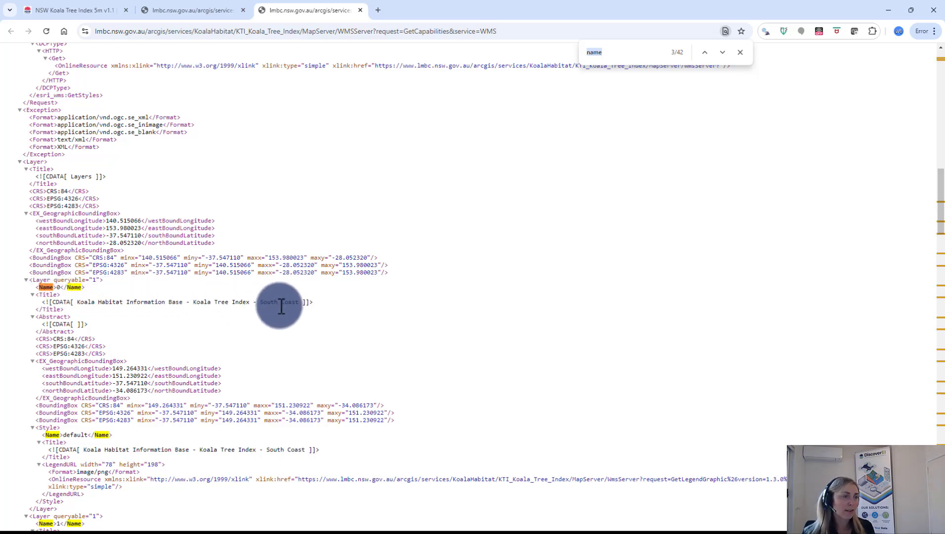
Step: Confirm layer 4 is the North Coast Koala Tree Index, then minimise Chrome
scroll(281, 306, "down", 10)
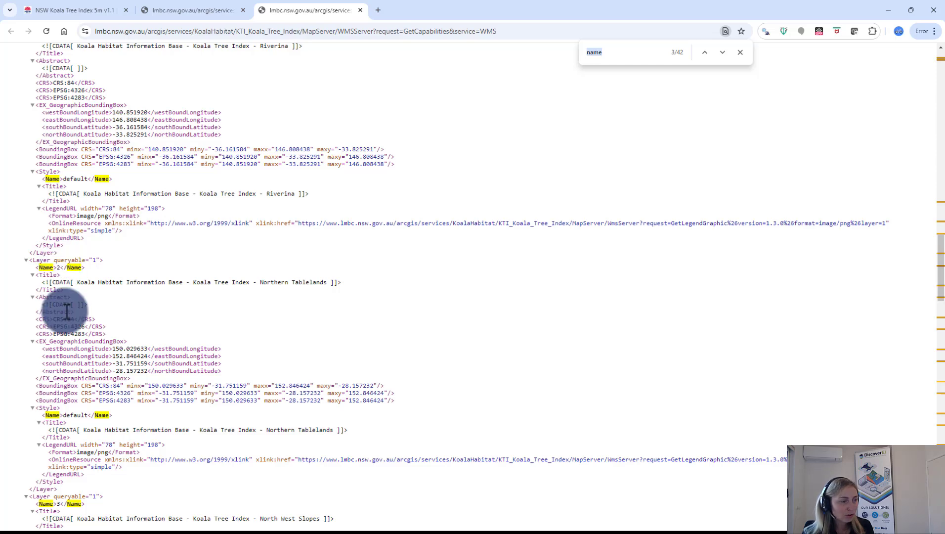
scroll(64, 311, "down", 4)
scroll(78, 352, "down", 3)
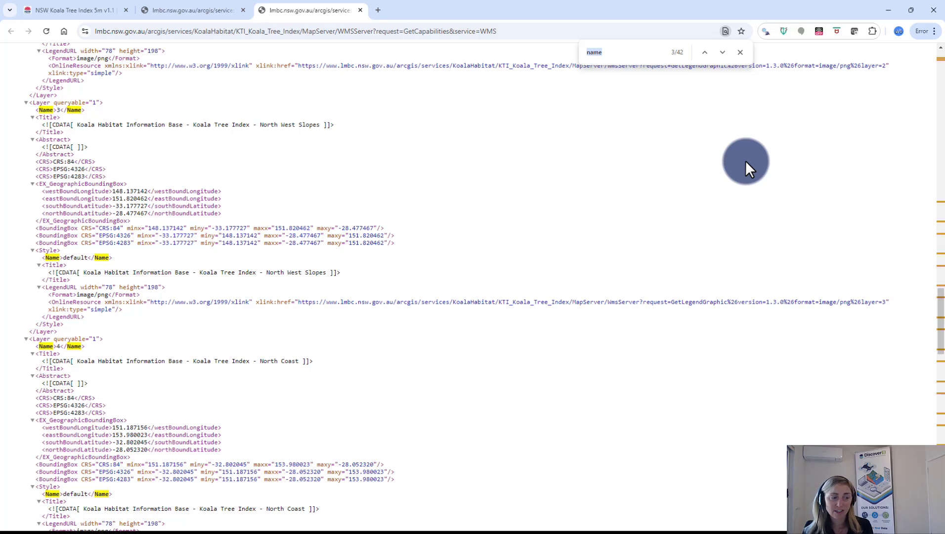
left_click(741, 51)
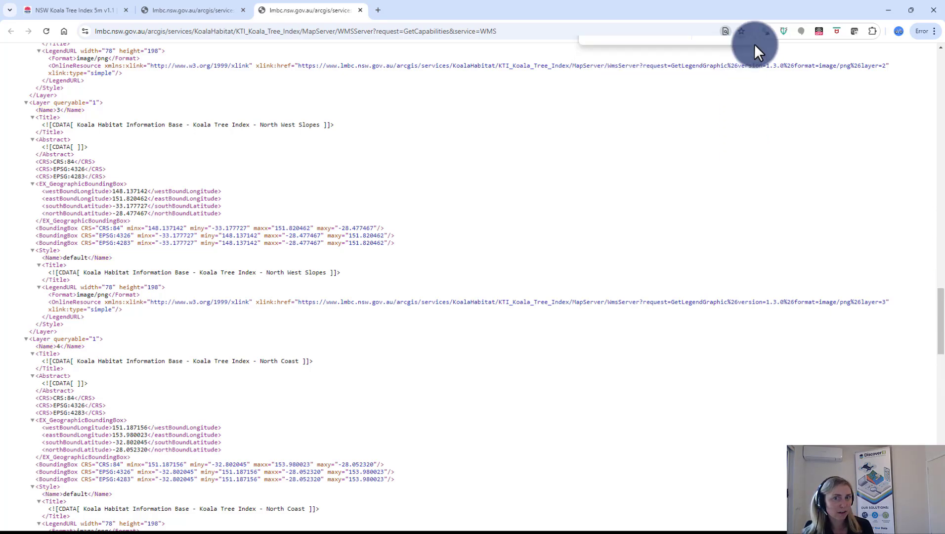
left_click(888, 6)
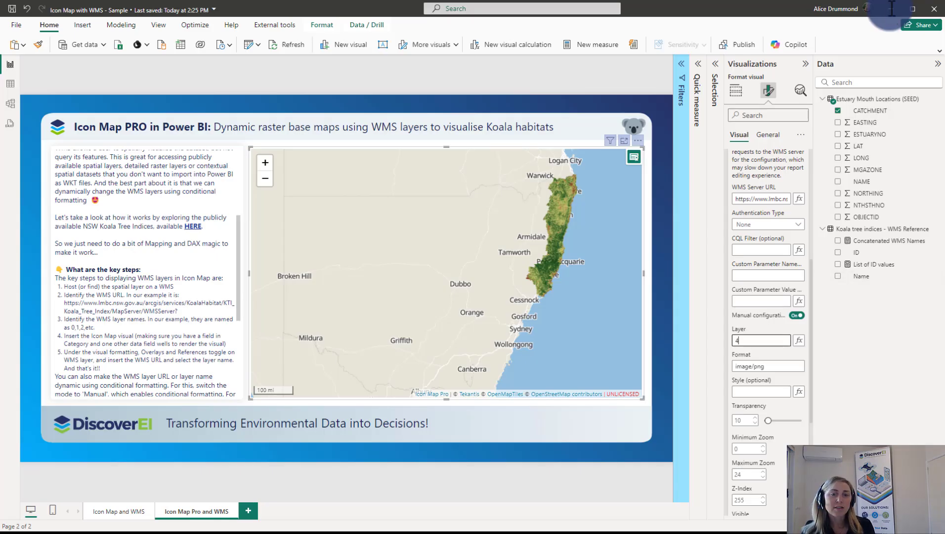
left_click(12, 84)
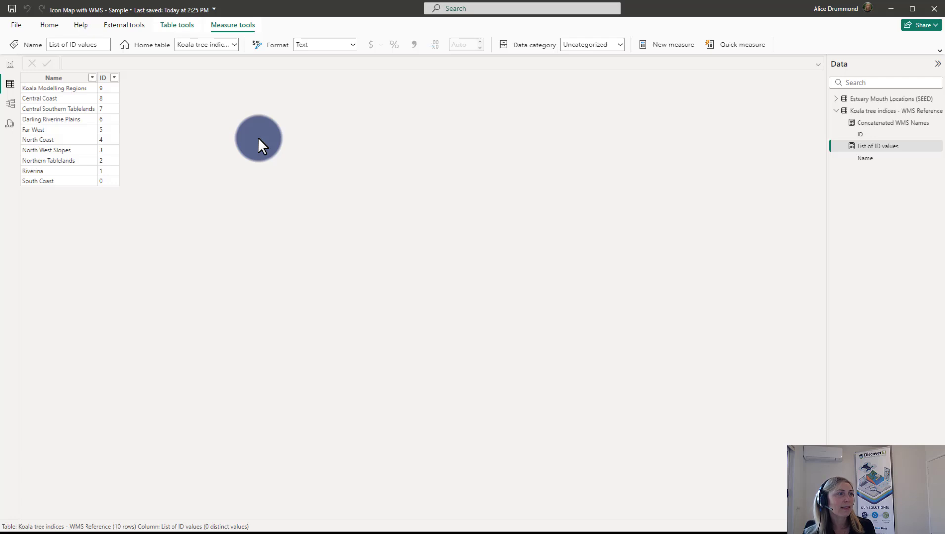
left_click(79, 74)
key("Right")
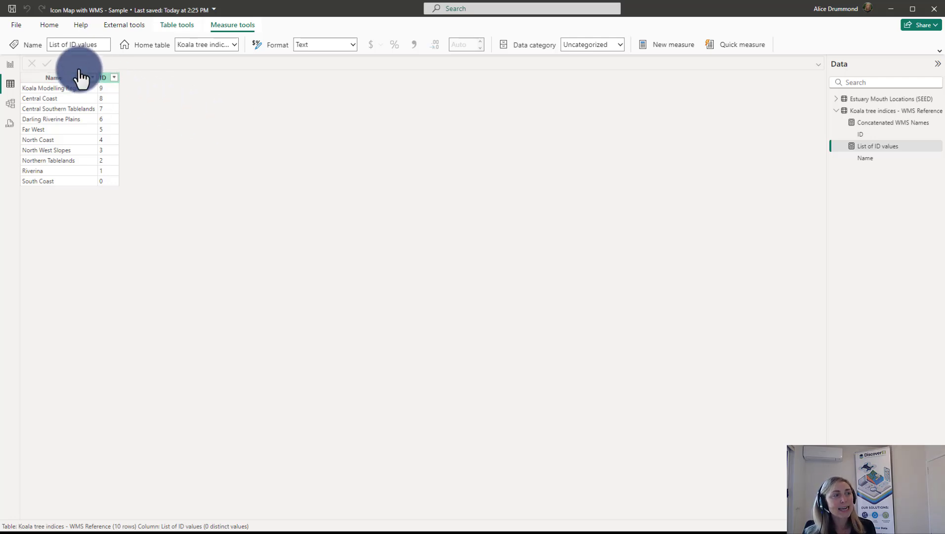
key("Escape")
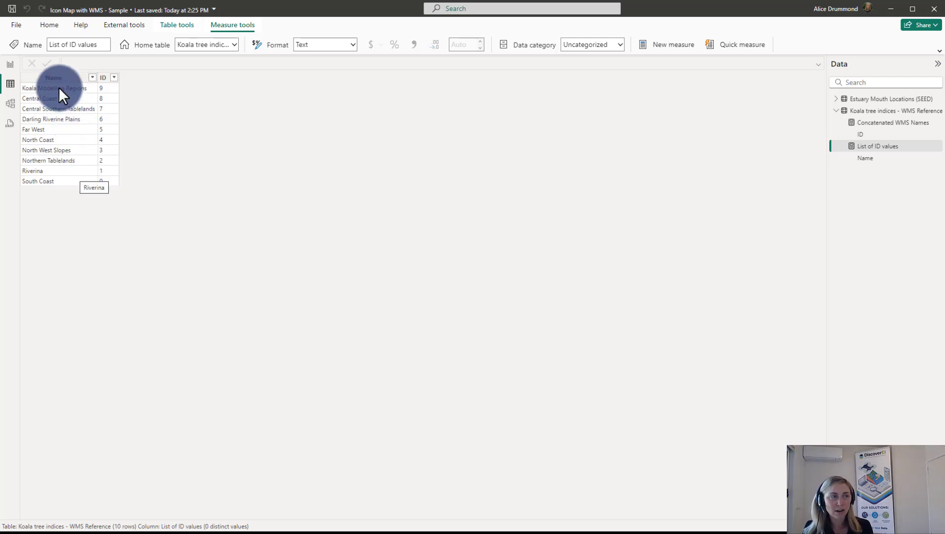
left_click(12, 64)
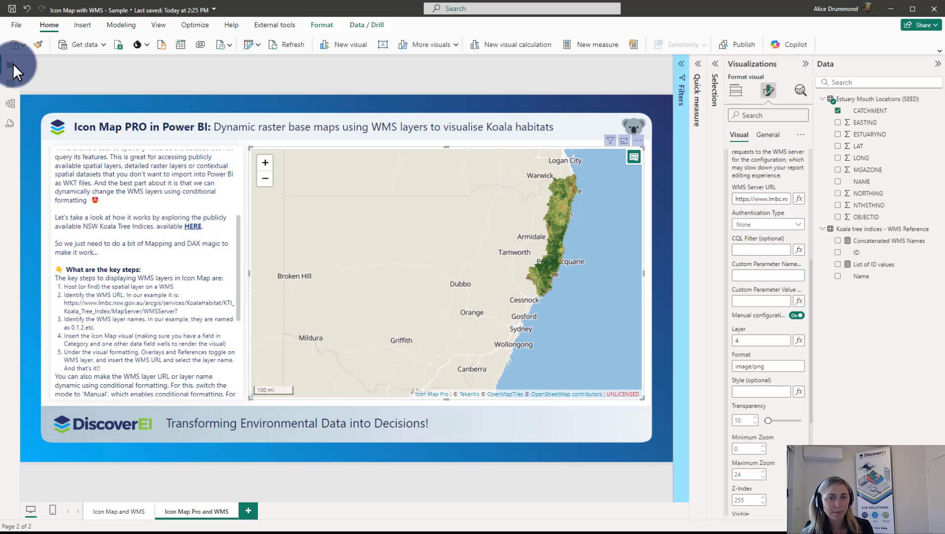
Step: Append ,5 to the WMS layer list, then clear the whole 4,5,6 value
left_click(759, 341)
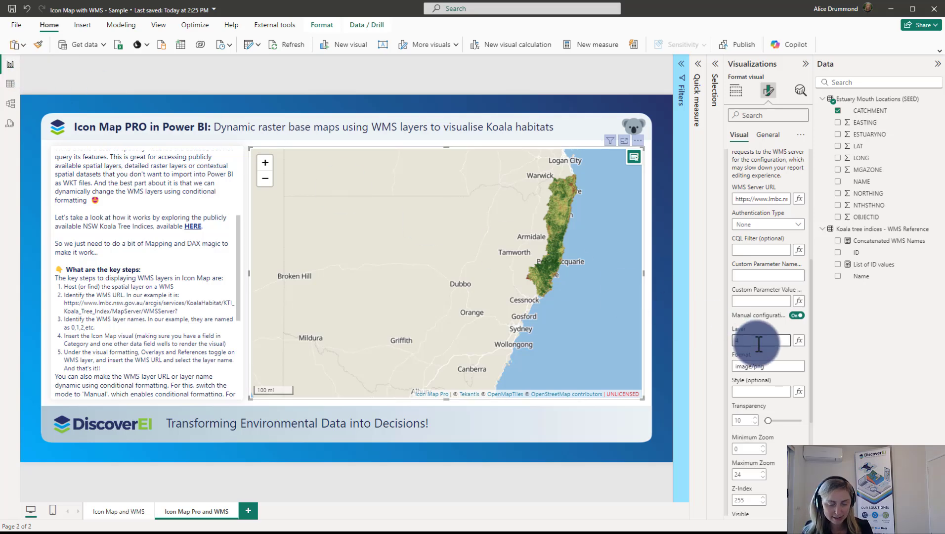
type(",5,6")
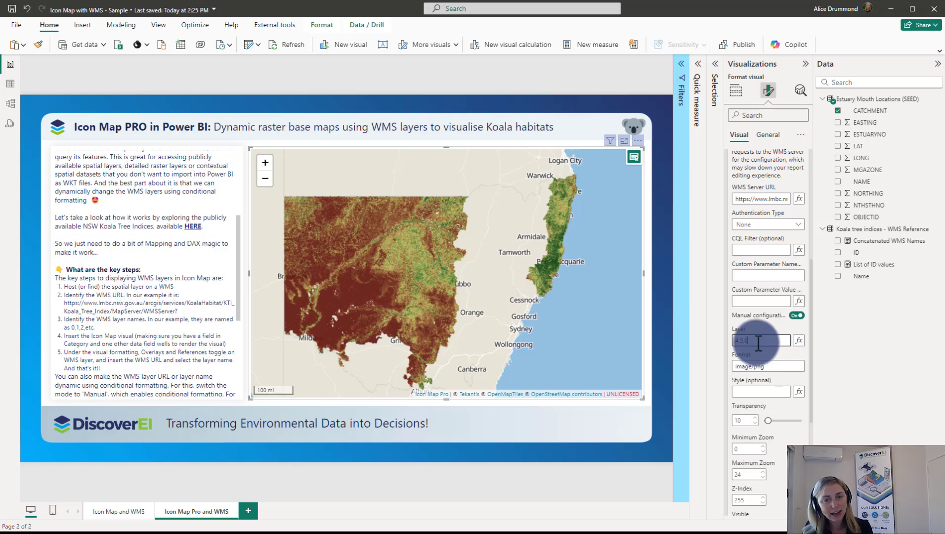
left_click_drag(758, 343, 721, 346)
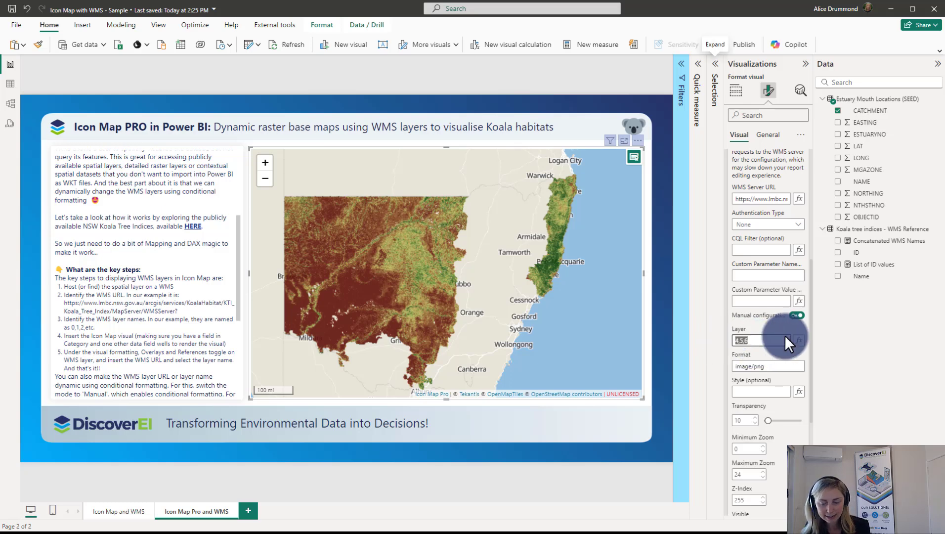
key("BackSpace")
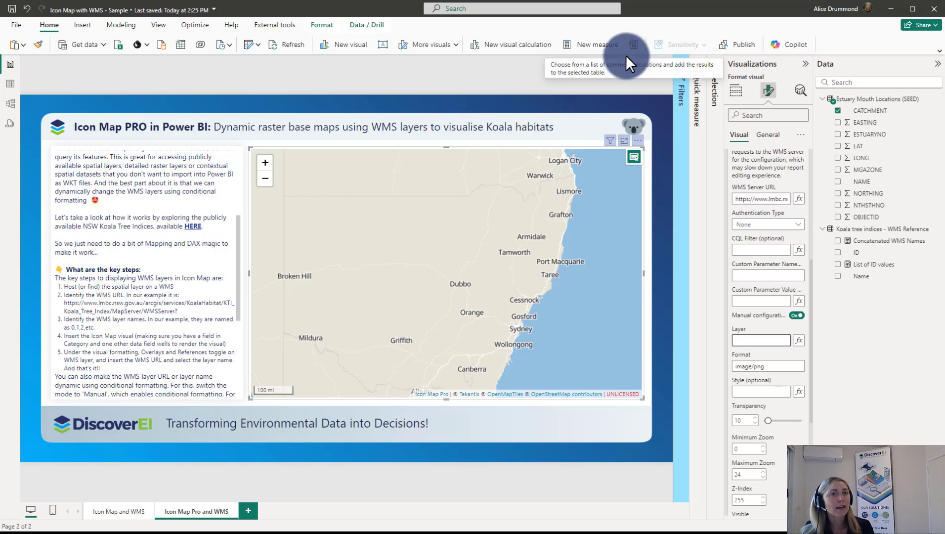
Step: Add a Concatenated list of values quick measure on ID, truncating after 10 values
left_click(633, 44)
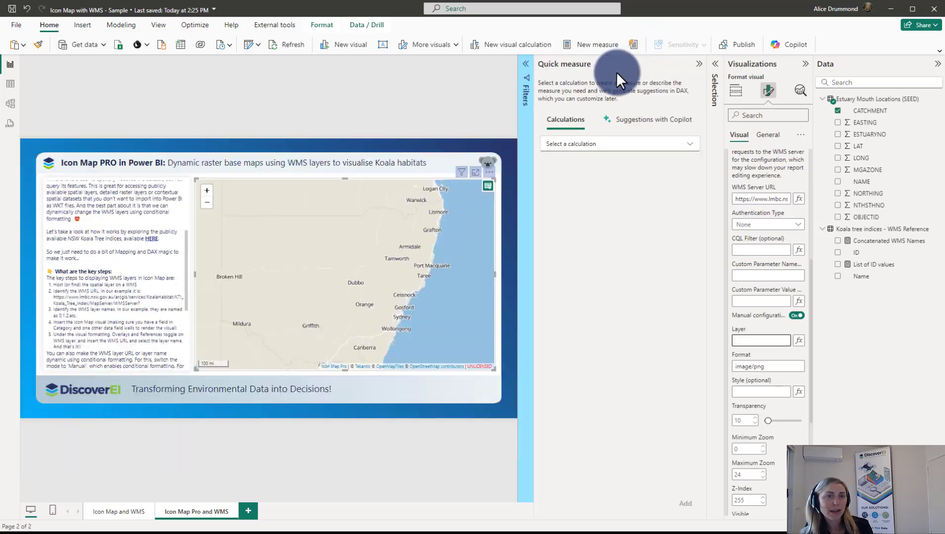
left_click(578, 143)
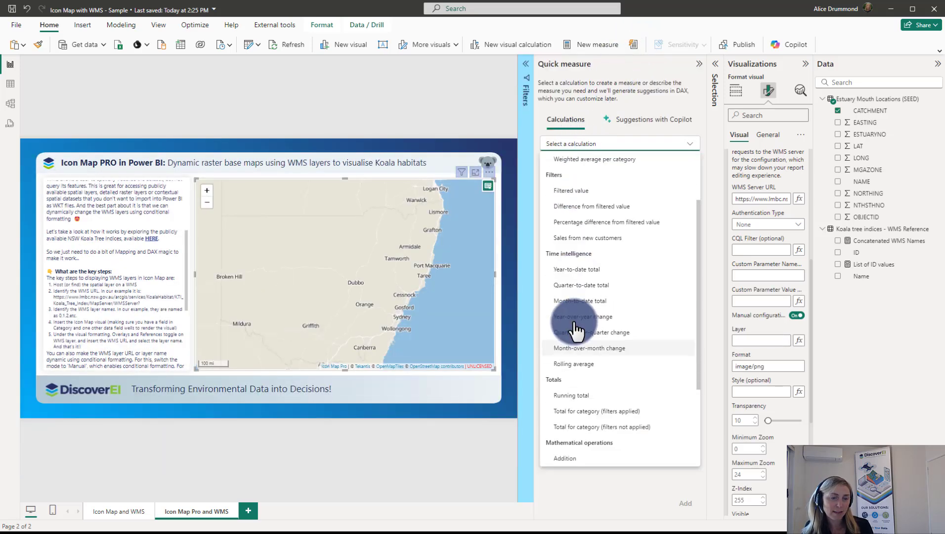
scroll(569, 459, "down", 3)
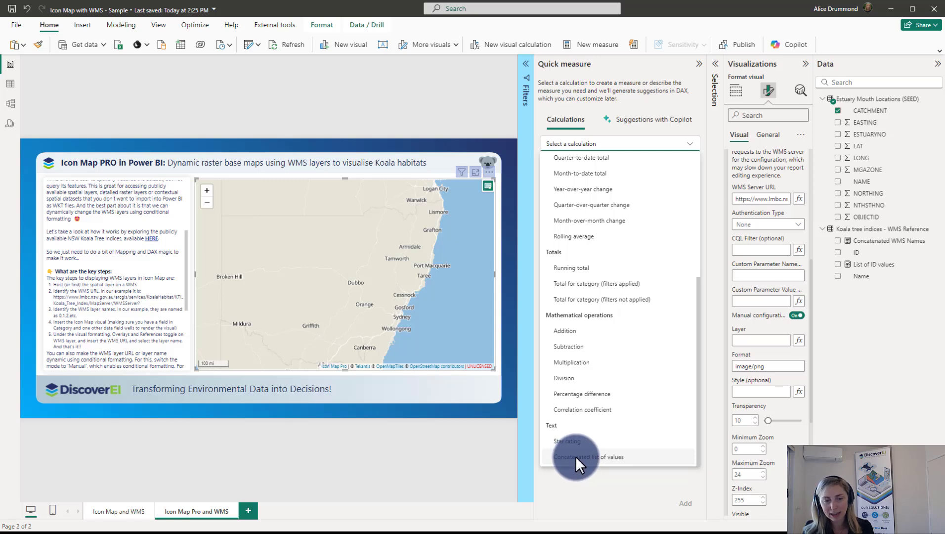
left_click(575, 456)
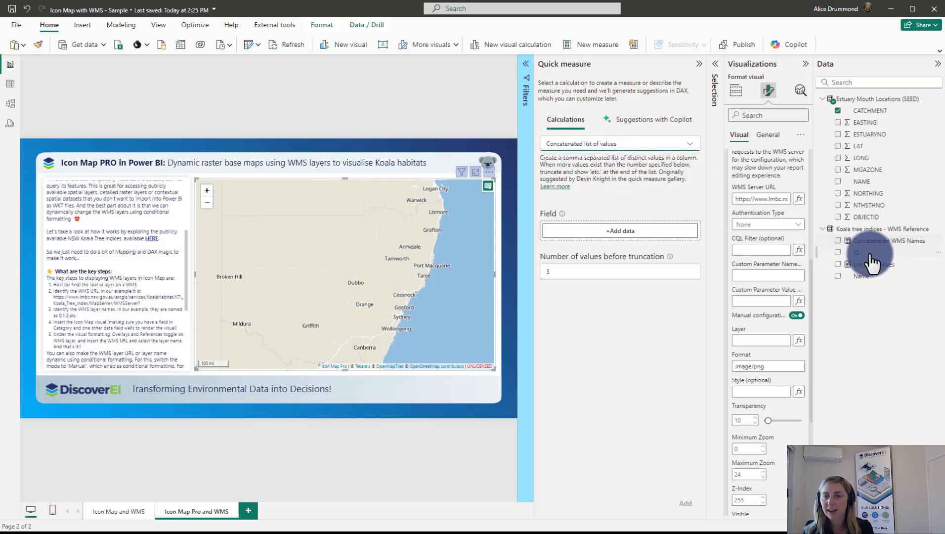
left_click_drag(870, 263, 594, 231)
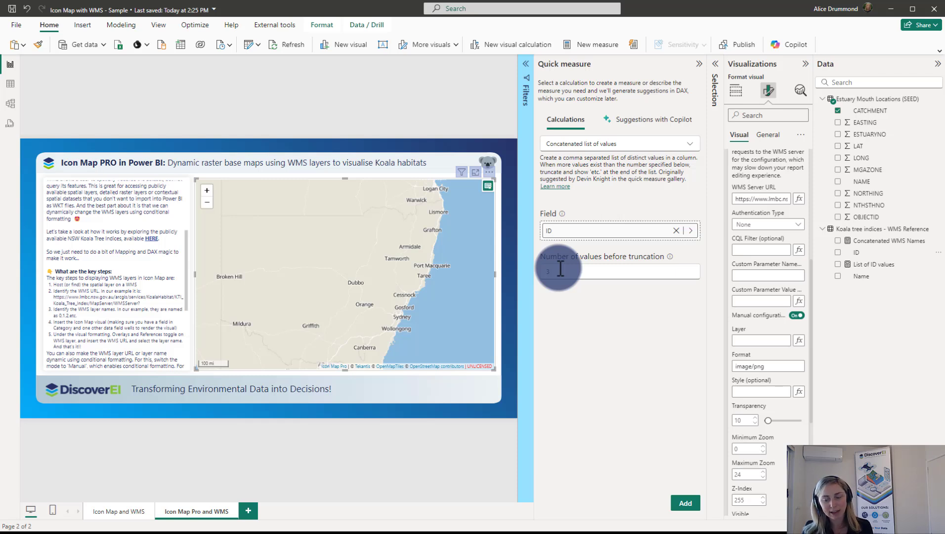
left_click(561, 271)
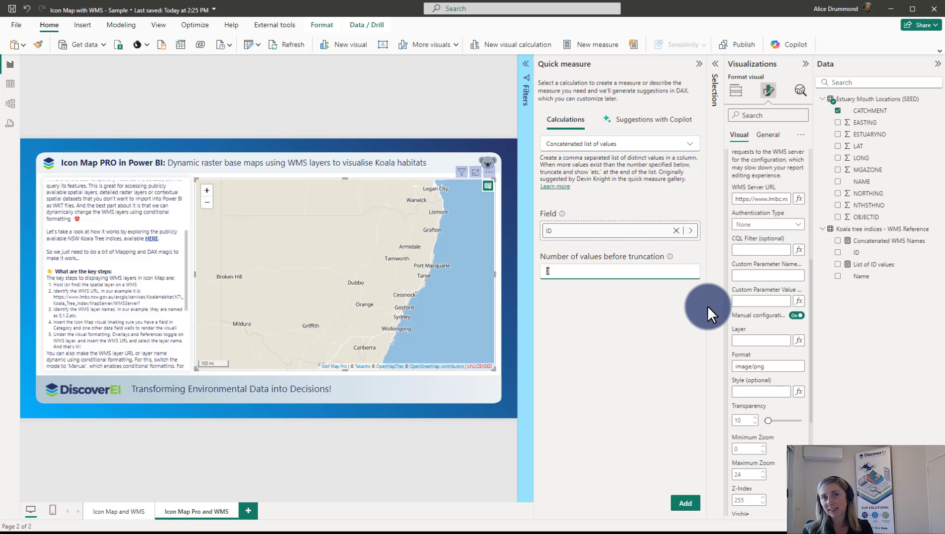
type("10")
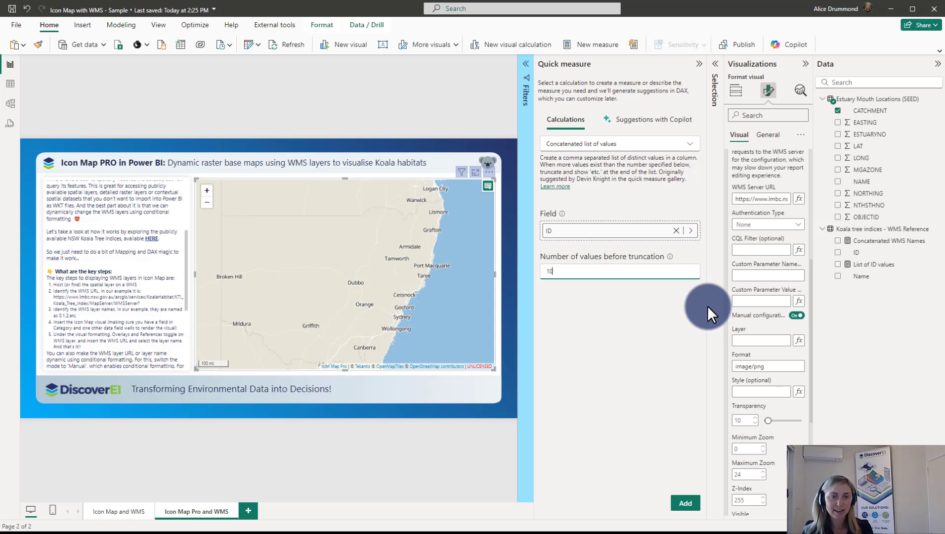
left_click(686, 506)
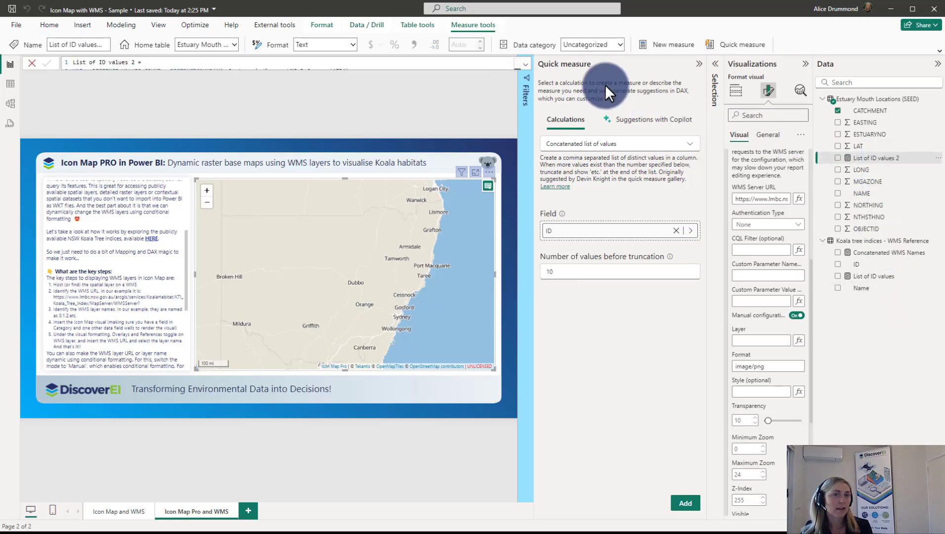
Step: Change both ', ' delimiters in the List of ID values 2 DAX to ',' and commit
left_click(524, 65)
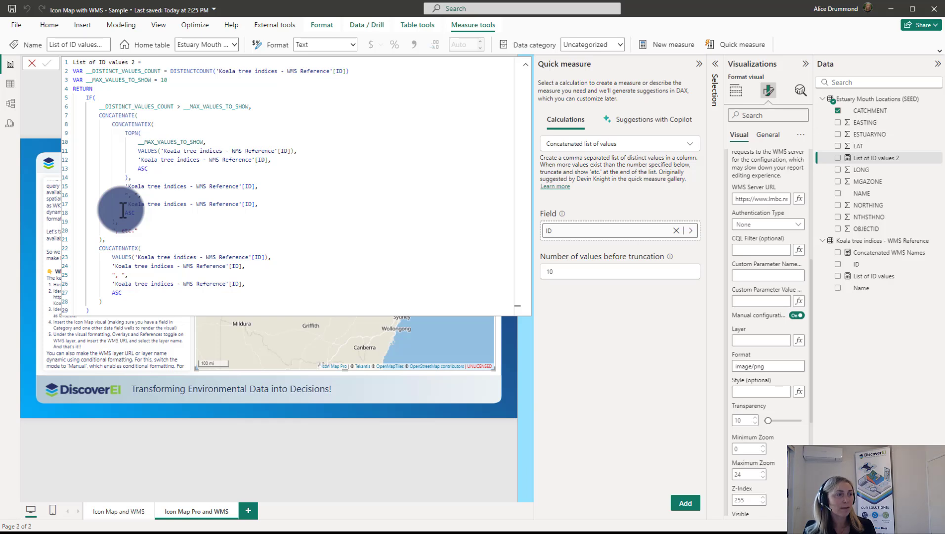
left_click(135, 197)
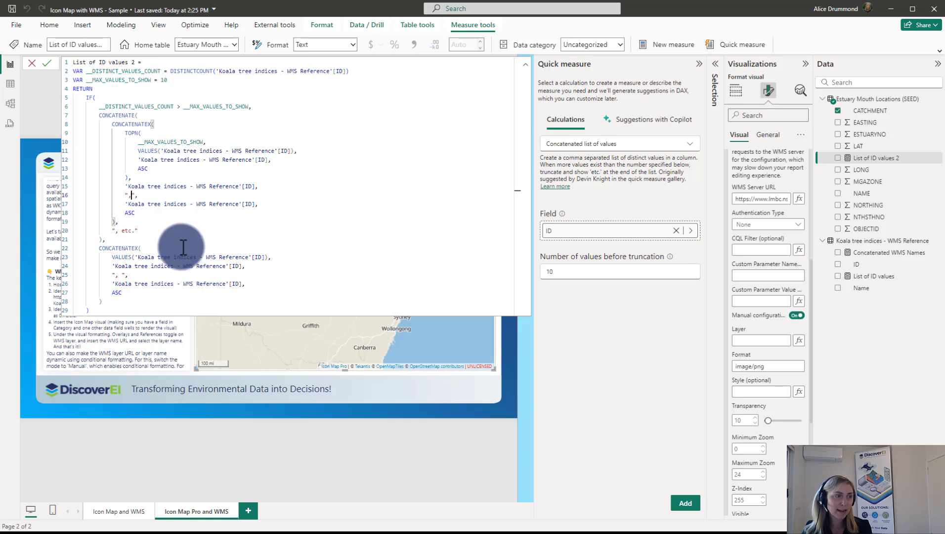
left_click(125, 275)
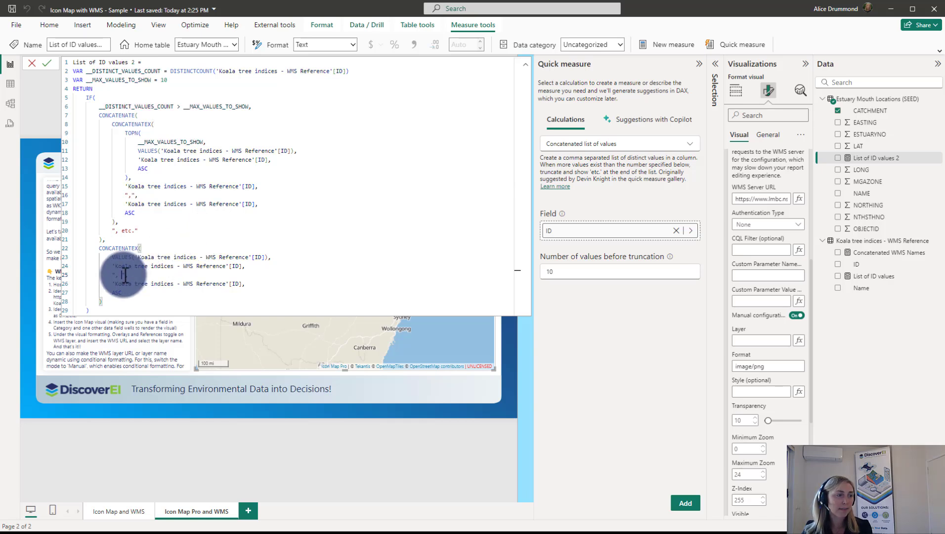
left_click(451, 107)
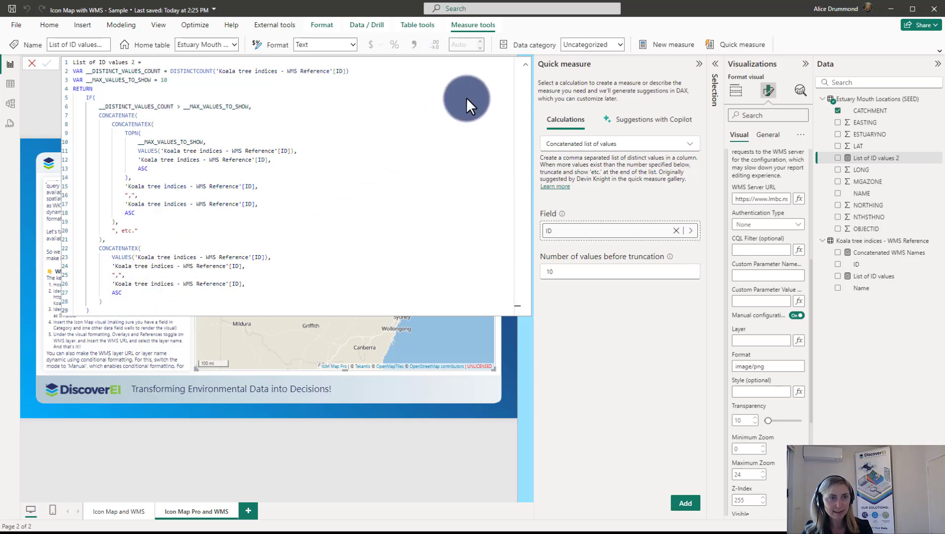
left_click(525, 63)
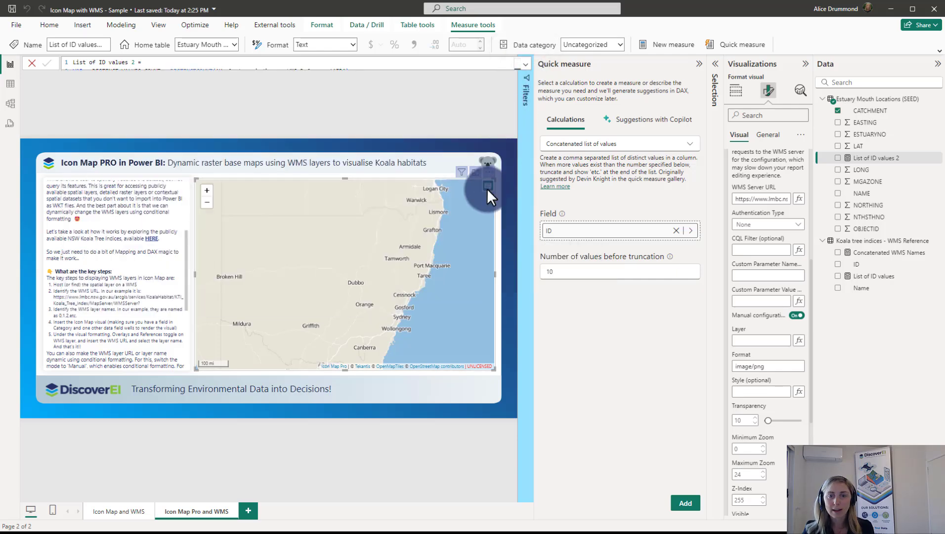
Step: Base the map's WMS layer name on the List of ID values 2 measure
left_click(797, 345)
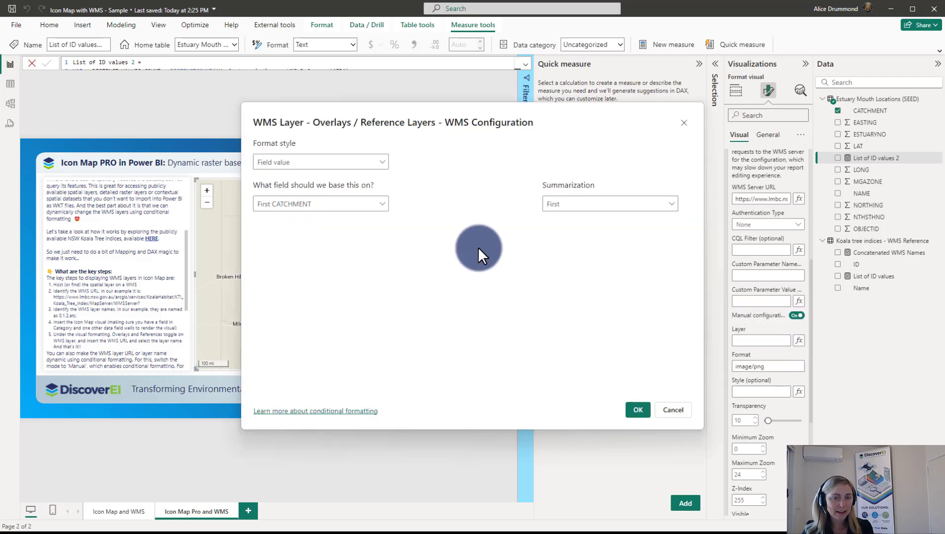
left_click(329, 203)
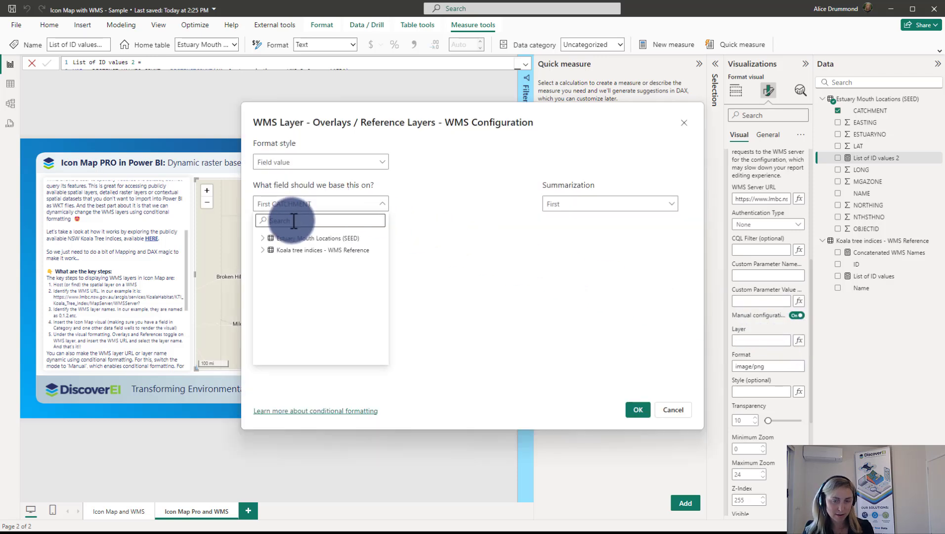
type("list")
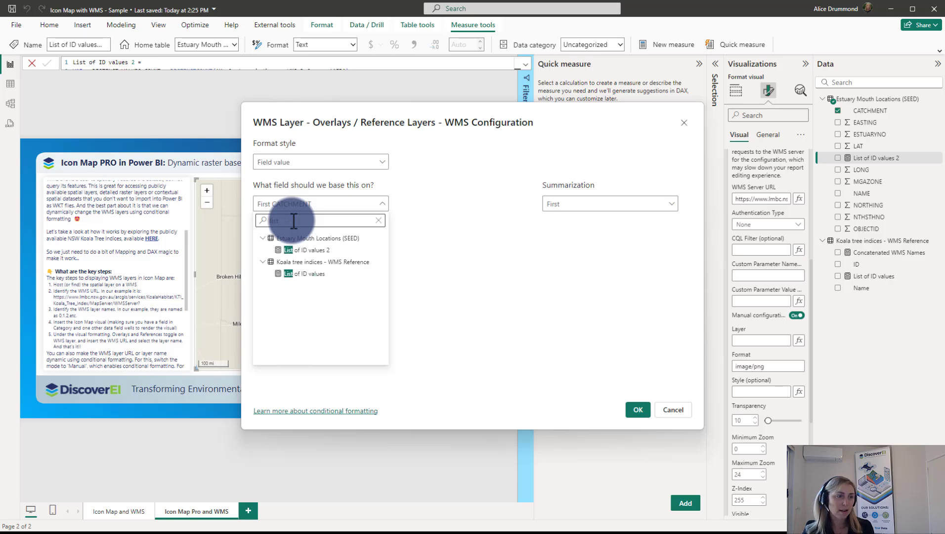
left_click(313, 250)
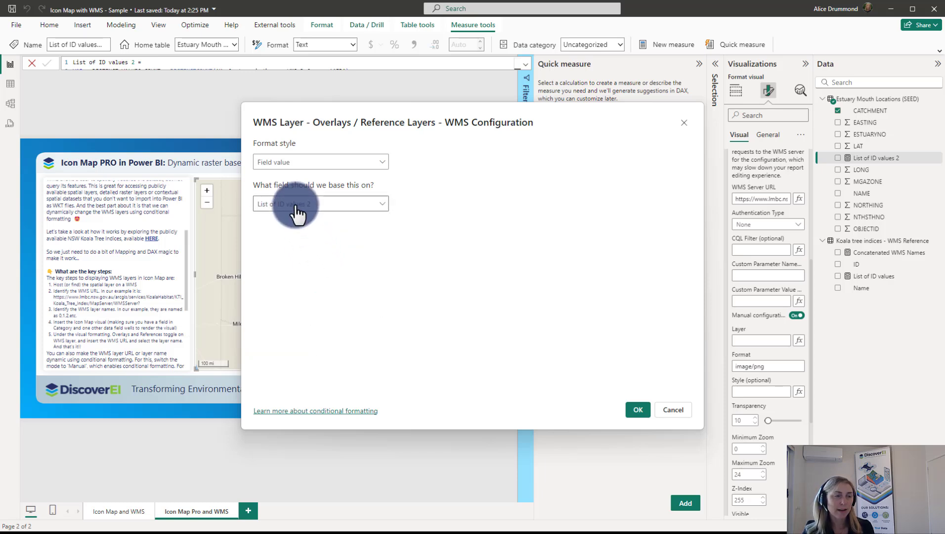
left_click(638, 409)
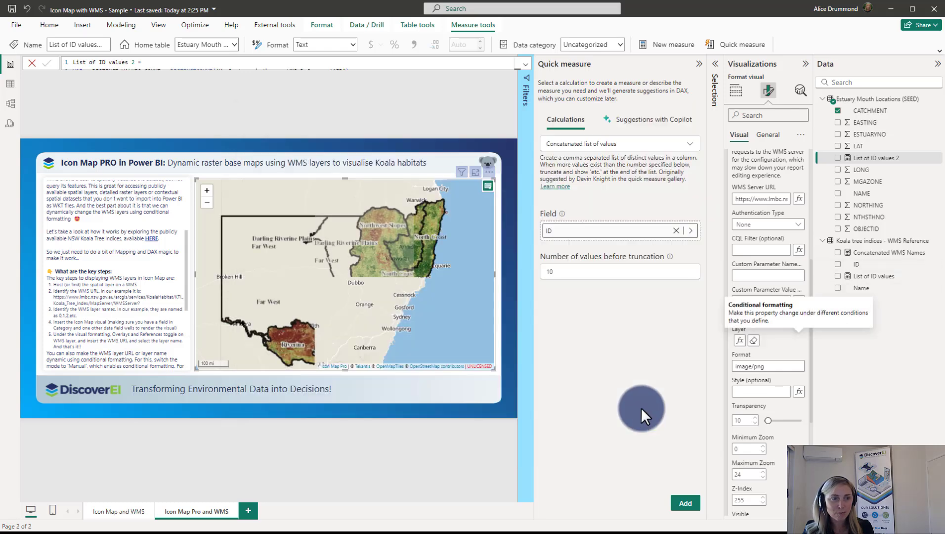
left_click(504, 177)
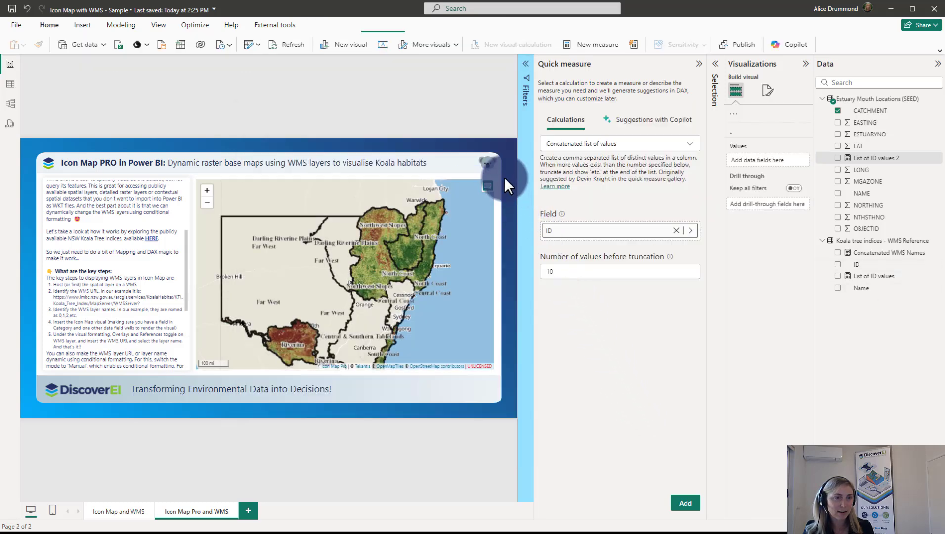
Step: Bring the Koala tree regions slicer in front of the map in the Selection pane
left_click(699, 64)
left_click(715, 69)
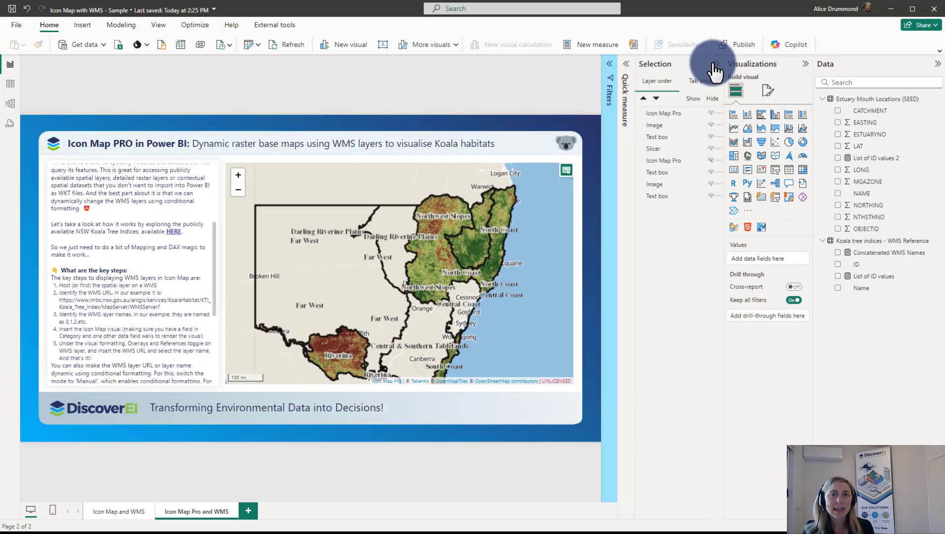
left_click_drag(662, 127, 663, 113)
Step: Filter the slicer to South Coast, Riverina and Northern Tablelands only
left_click(527, 183)
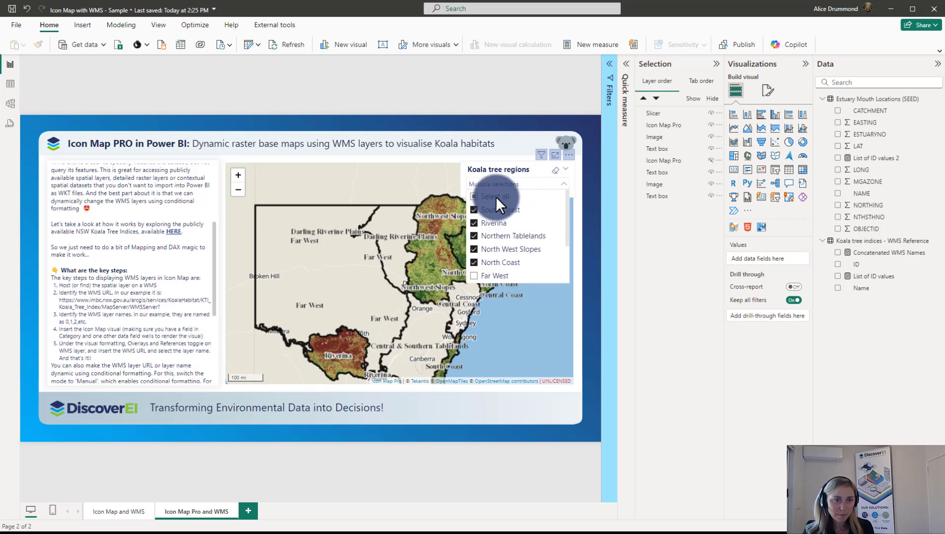
left_click(492, 197)
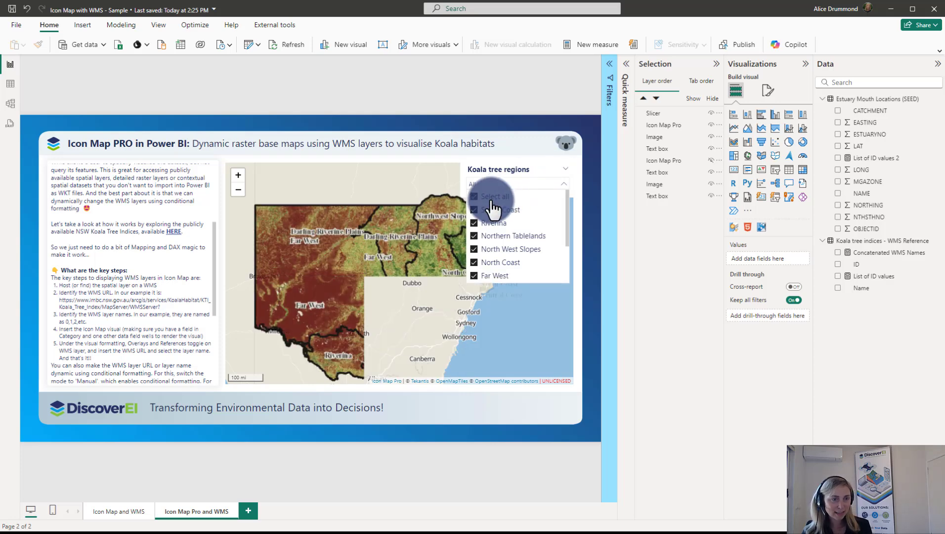
left_click(496, 197)
left_click(494, 210)
left_click(493, 228)
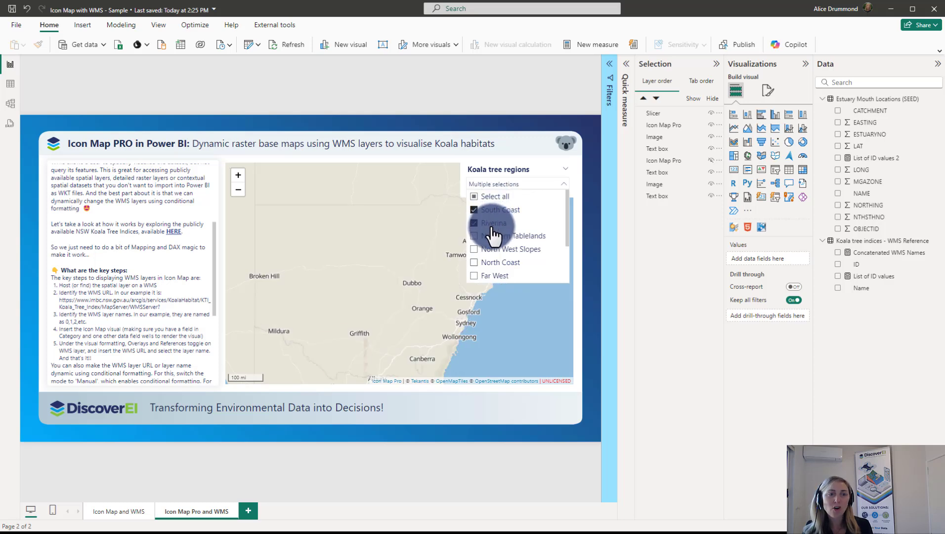
left_click(489, 236)
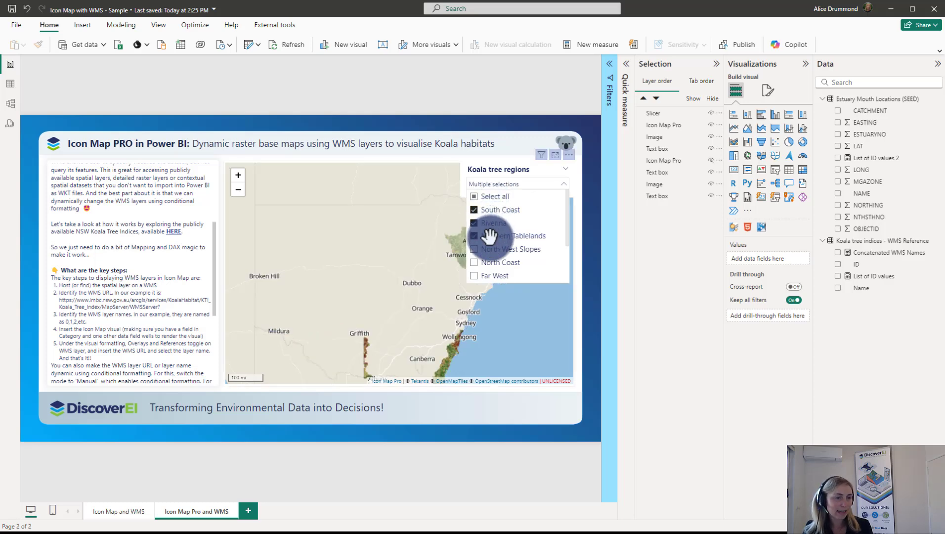
left_click(434, 163)
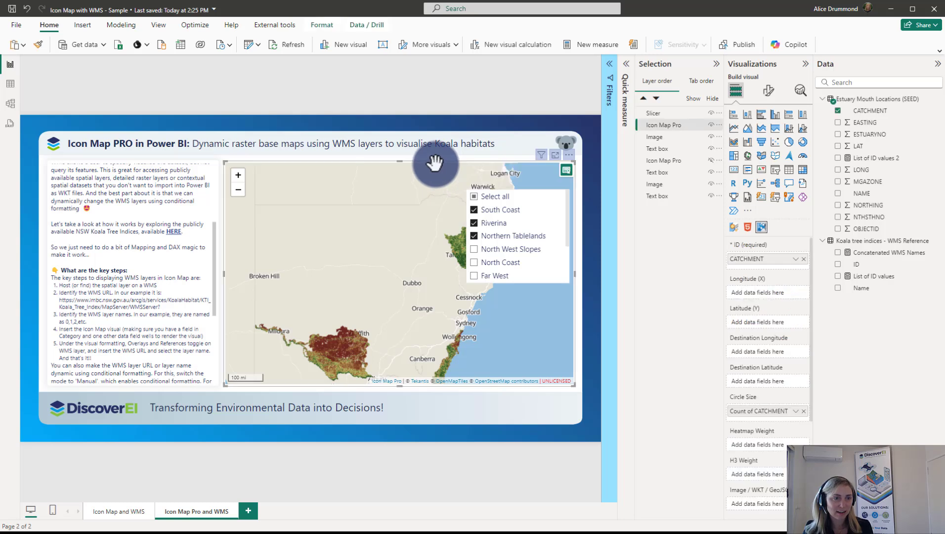
Step: Review the map's Overlays / Reference Layers > WMS Configuration fields, including layer and server URL
left_click(769, 95)
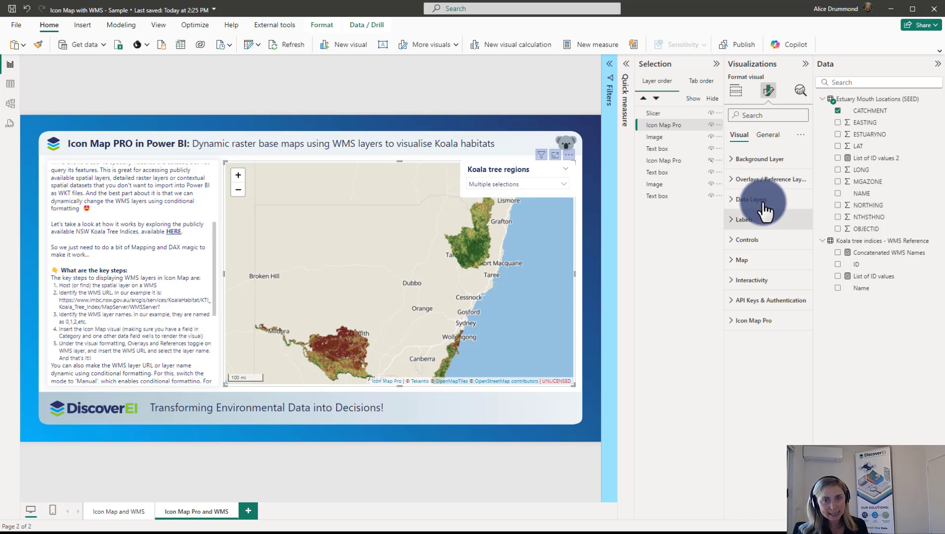
left_click(784, 179)
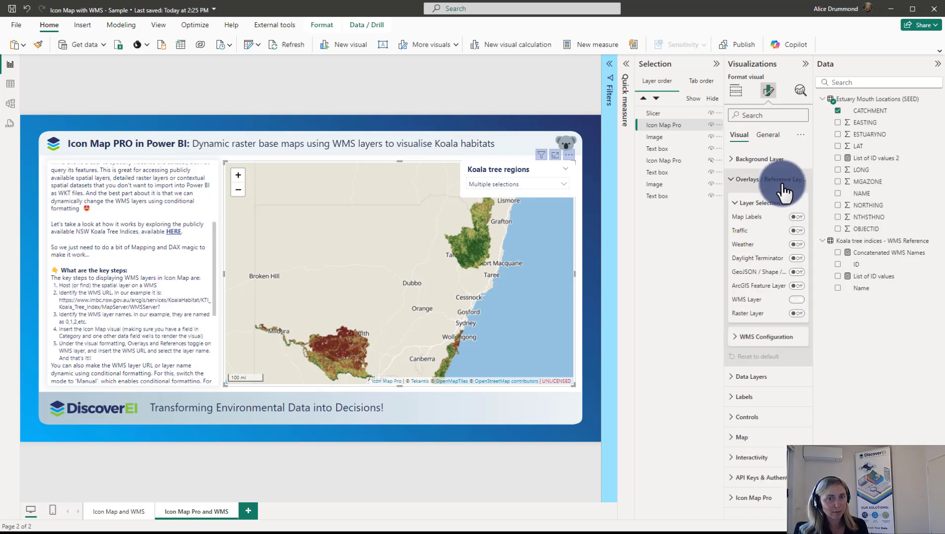
left_click(772, 341)
scroll(766, 280, "down", 3)
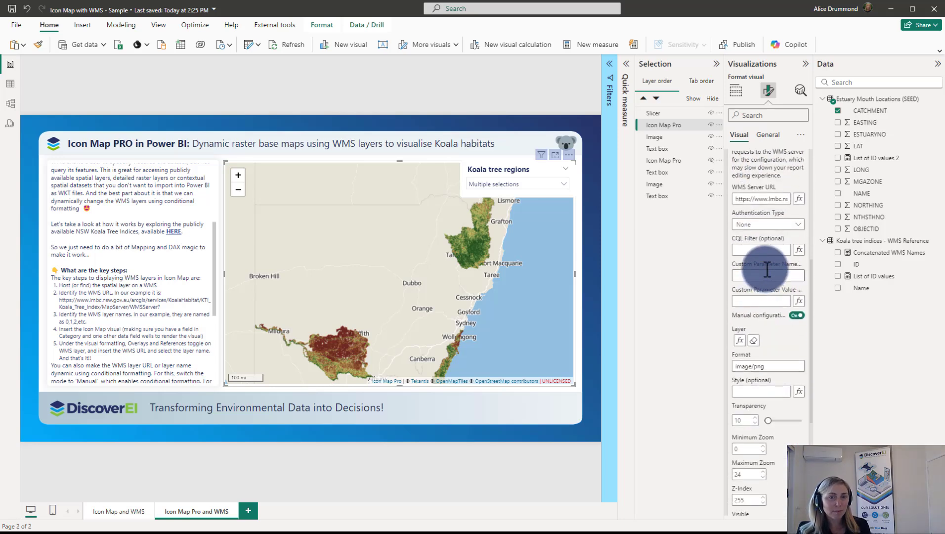
scroll(766, 363, "down", 3)
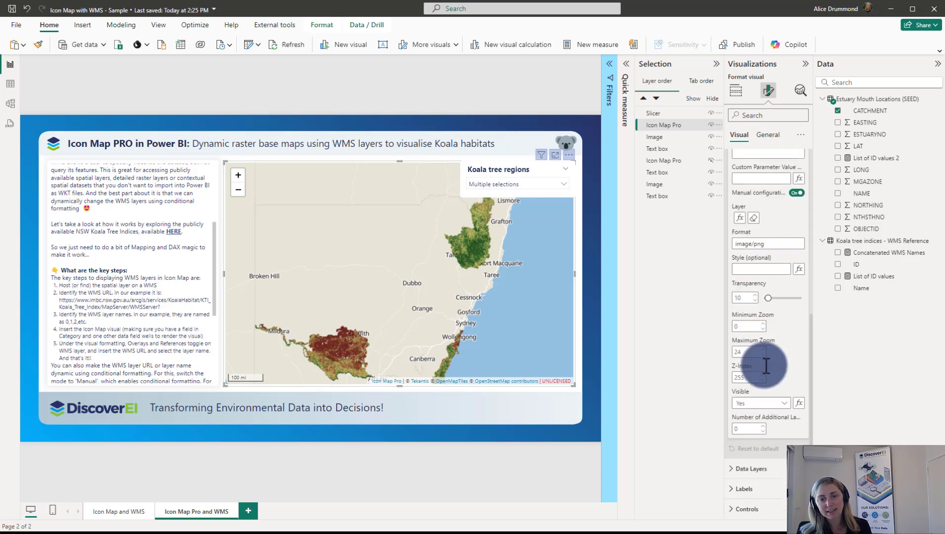
scroll(786, 320, "up", 1)
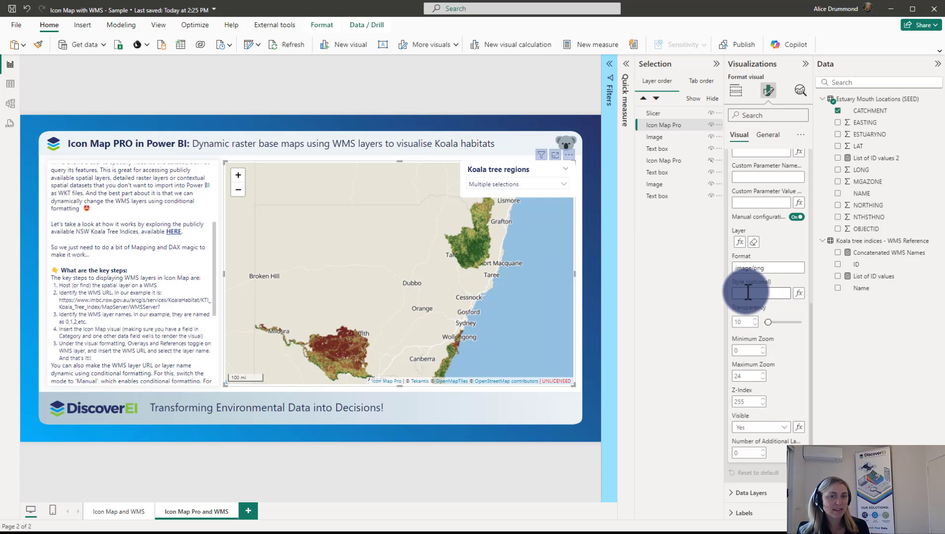
scroll(761, 283, "up", 1)
scroll(761, 283, "up", 2)
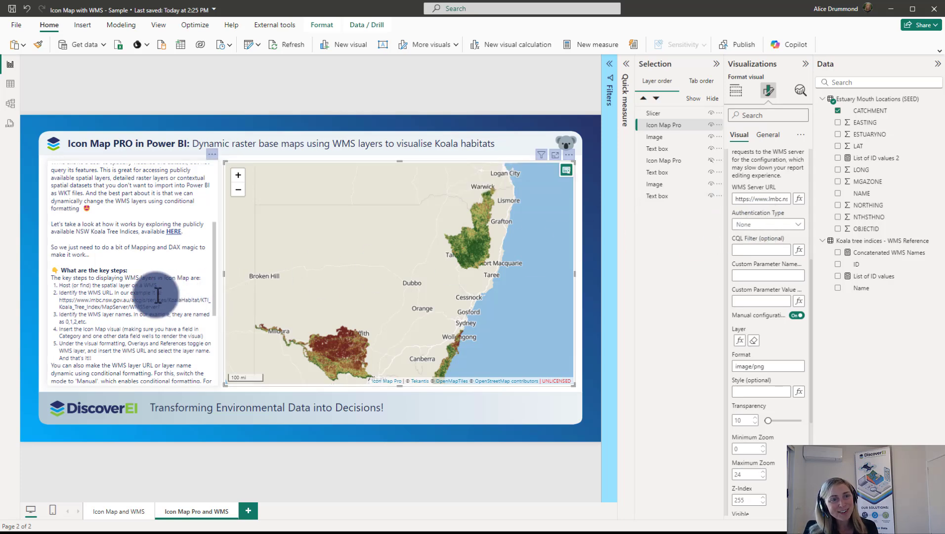
scroll(158, 295, "down", 5)
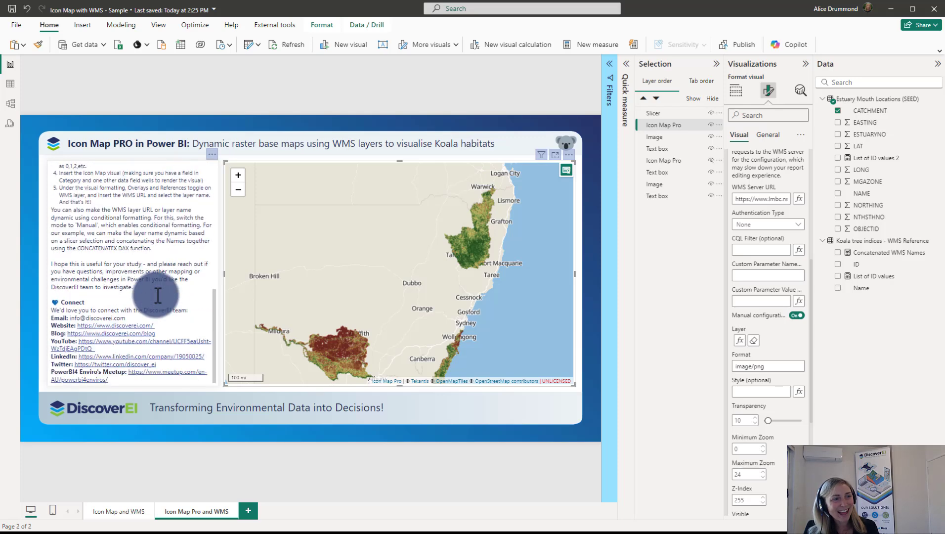